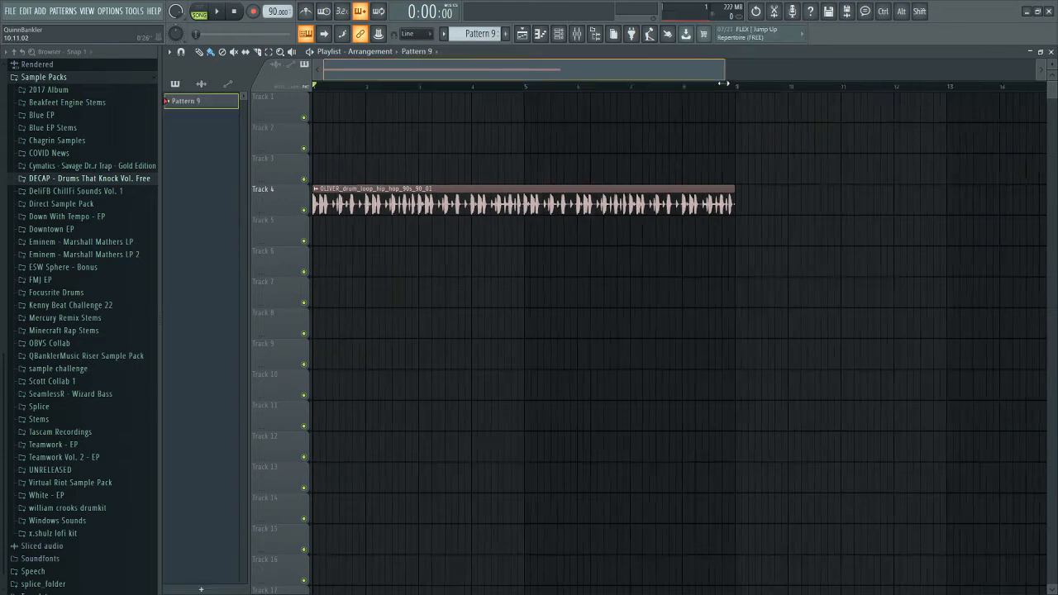
# Step: Play part of the drum loop on Track 4 to hear it unprocessed, and stop playback
pyautogui.moveTo(725, 81); pyautogui.dragTo(716, 86)
pyautogui.moveTo(466, 90); pyautogui.dragTo(426, 91)
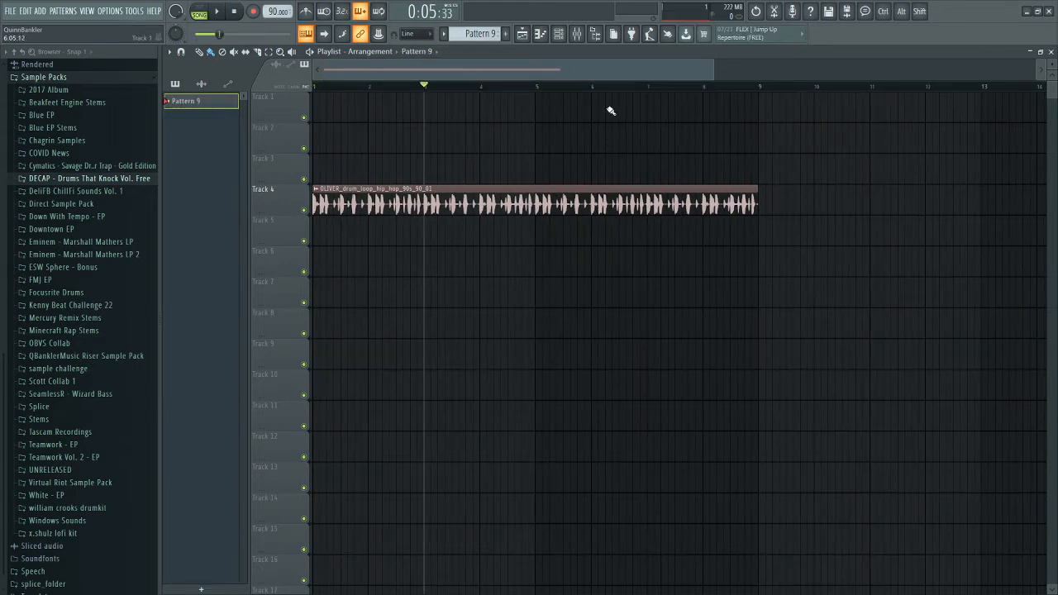
pyautogui.press('space')
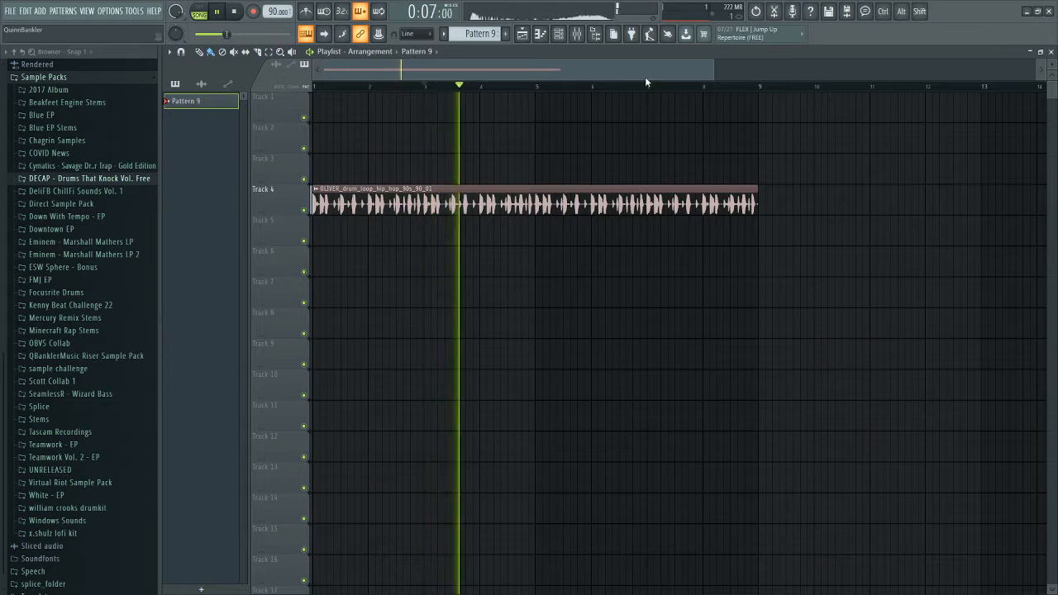
pyautogui.press('space')
# Step: Load Patcher into the first effect slot of mixer Insert 25 and enlarge its window
pyautogui.click(581, 40)
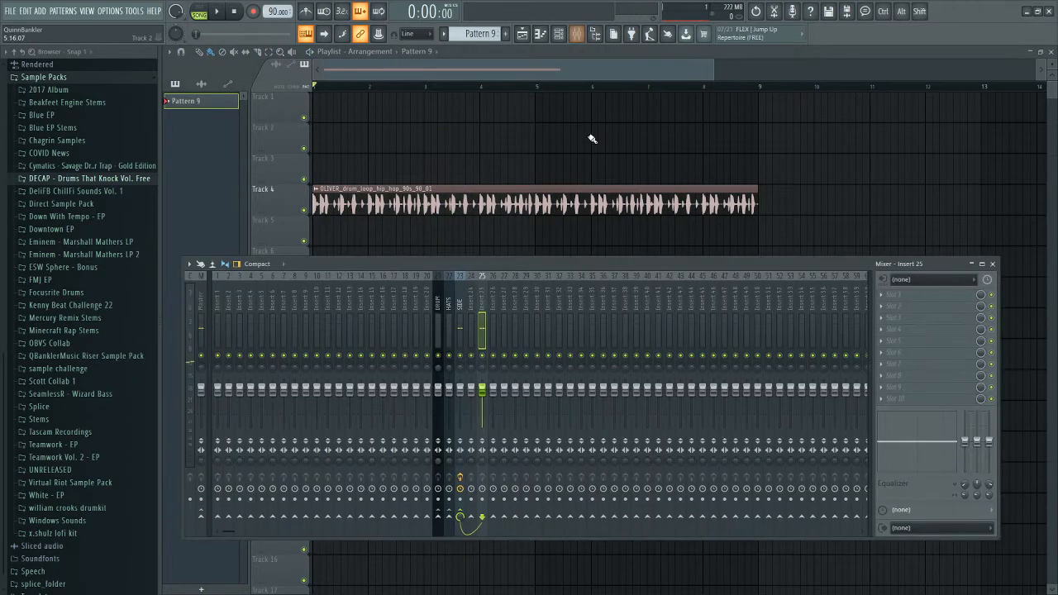
pyautogui.click(892, 296)
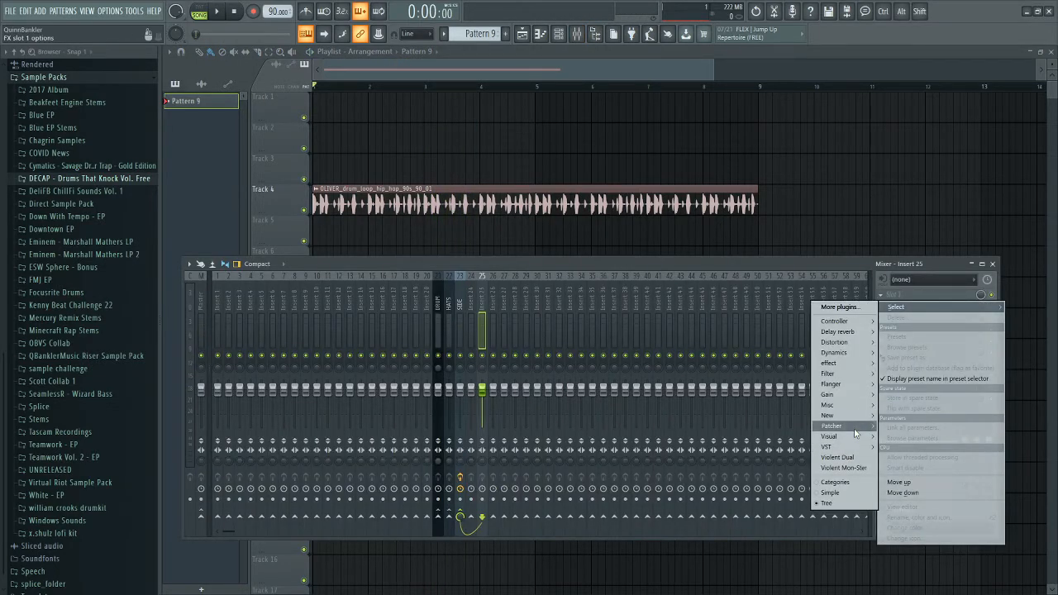
pyautogui.moveTo(831, 425)
pyautogui.click(773, 427)
pyautogui.moveTo(461, 144); pyautogui.dragTo(321, 103)
pyautogui.moveTo(546, 415); pyautogui.dragTo(754, 496)
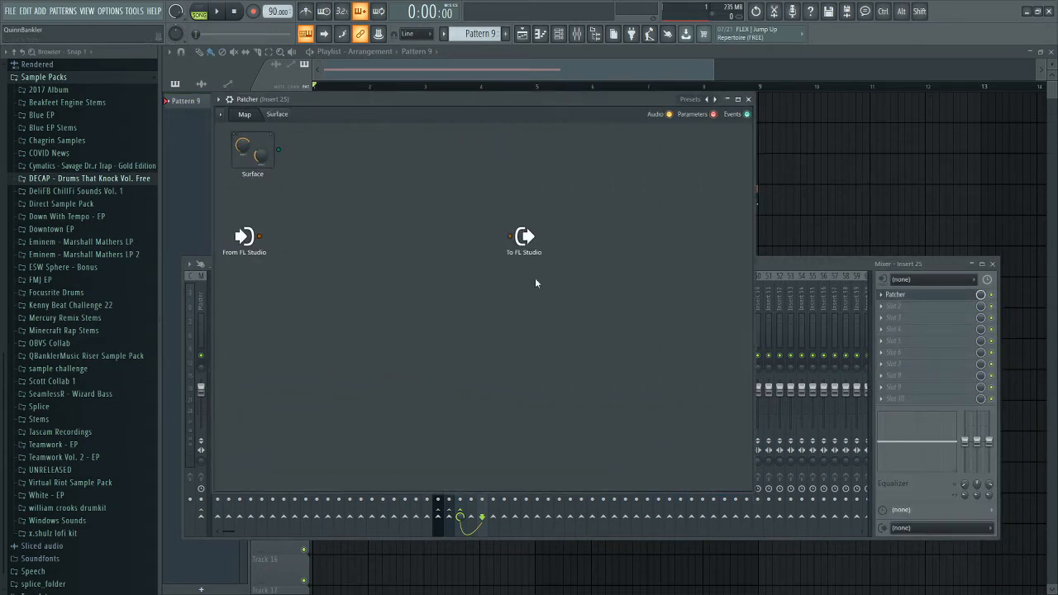
# Step: Add Maximus to the Patcher map, move the To FL Studio node farther away from it, and shrink the Patcher window
pyautogui.rightClick(436, 223)
pyautogui.moveTo(479, 238)
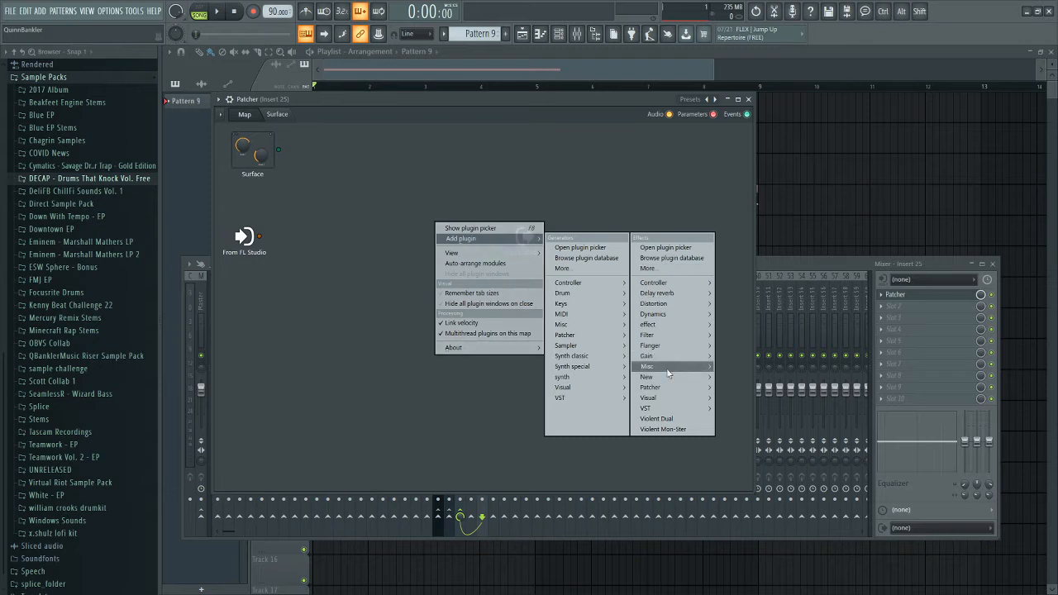
pyautogui.moveTo(657, 314)
pyautogui.click(723, 364)
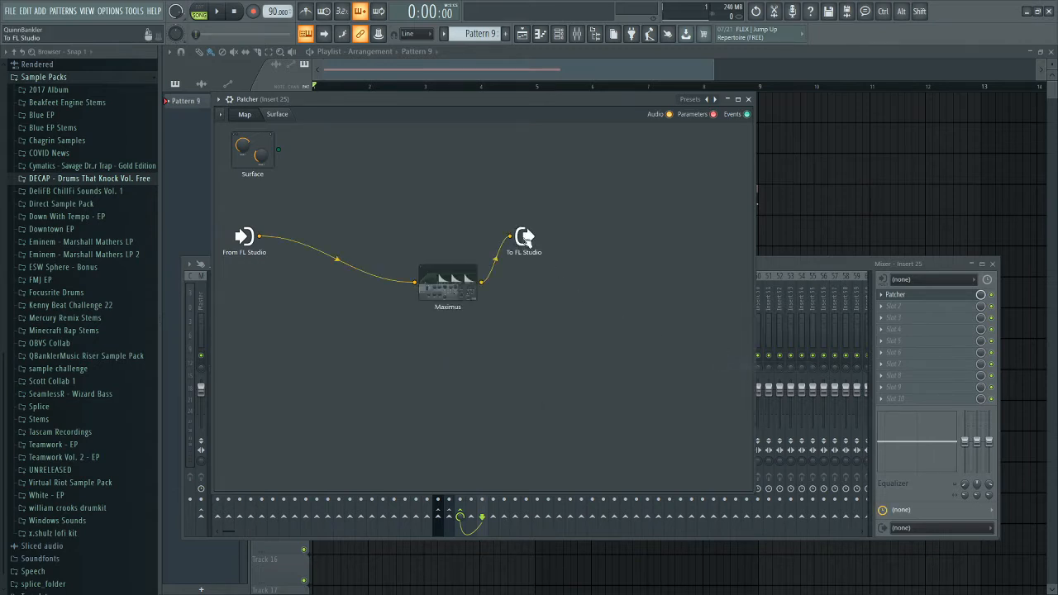
pyautogui.moveTo(524, 238); pyautogui.dragTo(701, 252)
pyautogui.moveTo(754, 493); pyautogui.dragTo(658, 402)
# Step: Open the Maximus editor, enlarge and reposition its window, and select the High band
pyautogui.doubleClick(445, 285)
pyautogui.moveTo(514, 196); pyautogui.dragTo(531, 175)
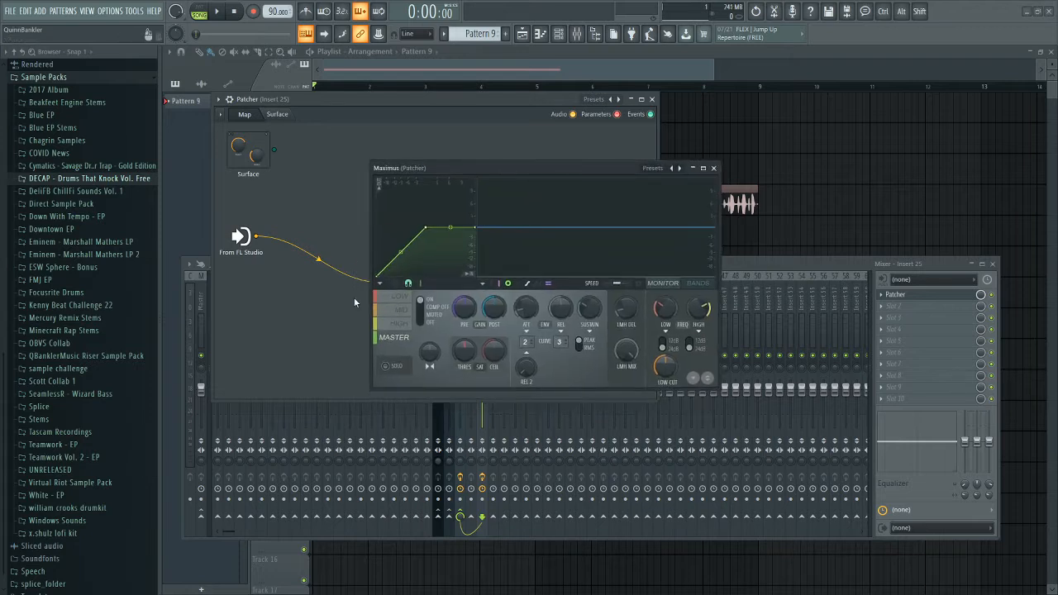
pyautogui.moveTo(718, 389); pyautogui.dragTo(814, 468)
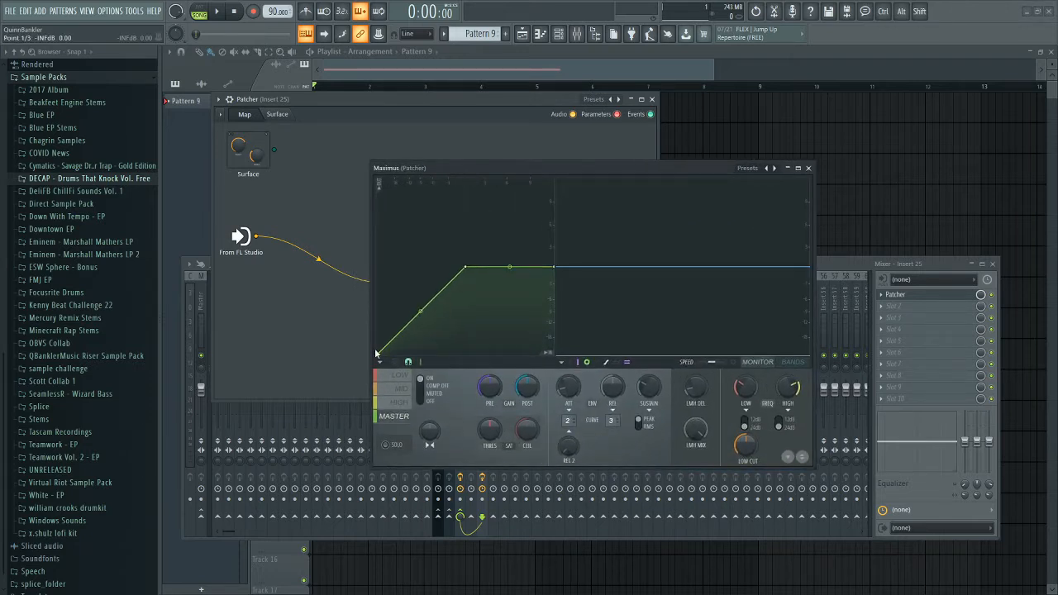
pyautogui.click(400, 402)
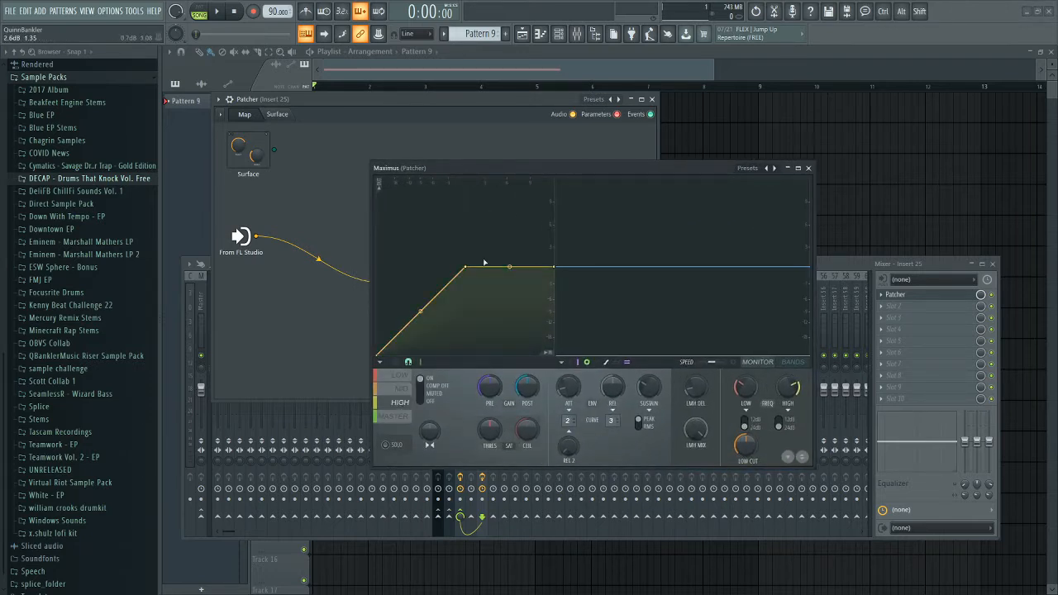
pyautogui.moveTo(534, 175); pyautogui.dragTo(488, 133)
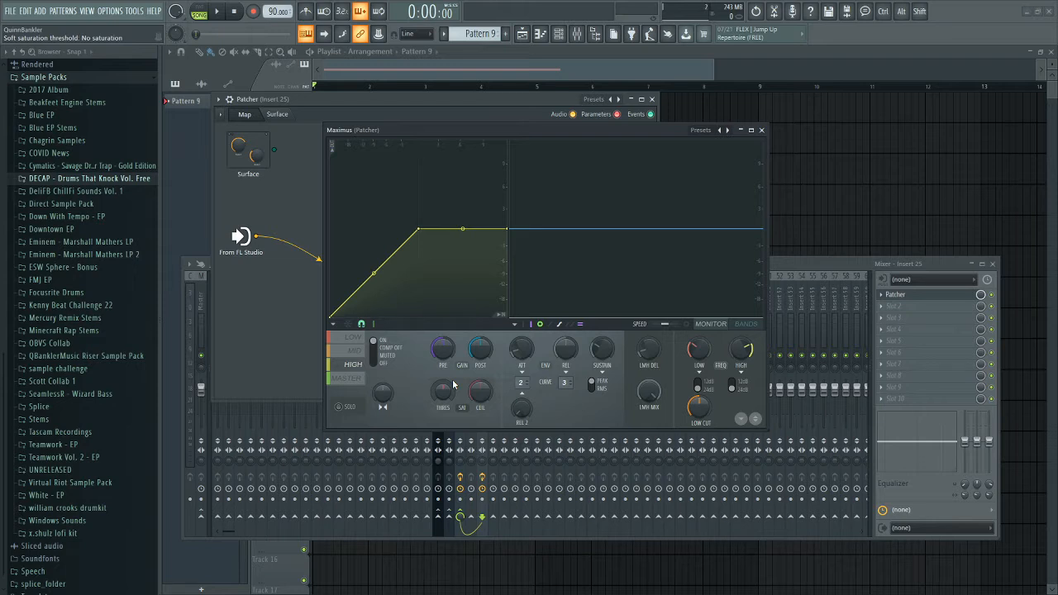
# Step: Display Maximus's frequency bands, play the drum loop and solo the Low band
pyautogui.click(708, 324)
pyautogui.press('space')
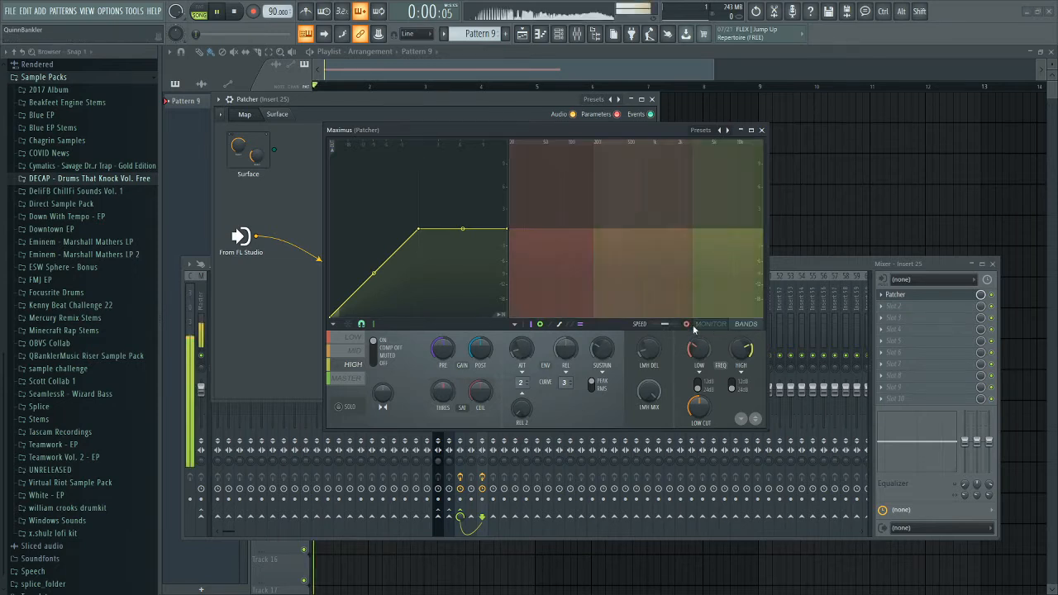
pyautogui.click(353, 337)
pyautogui.click(339, 407)
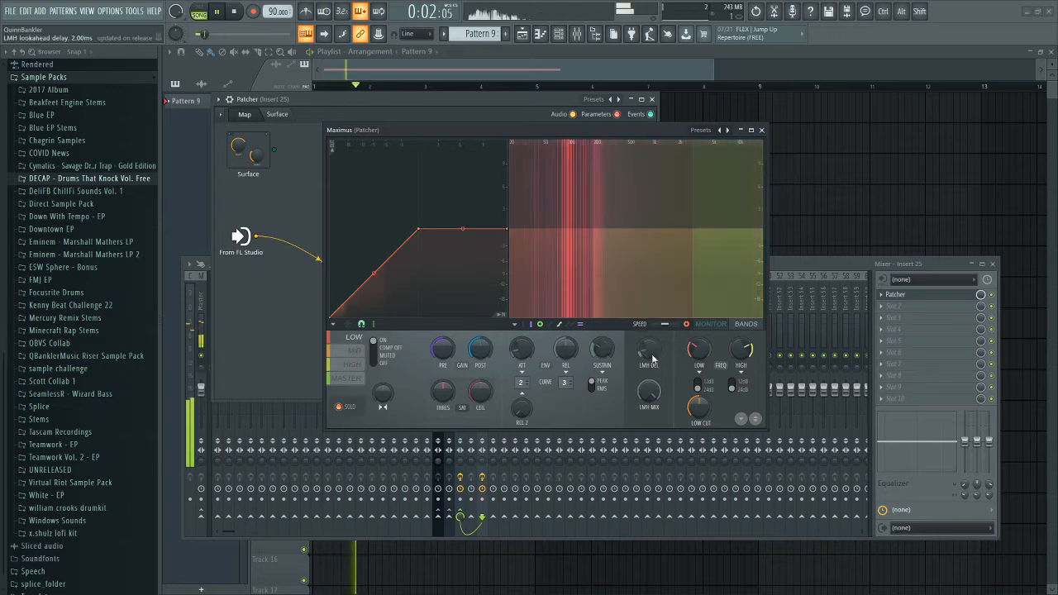
# Step: Adjust Maximus's crossover frequencies while auditioning the soloed Mid band, check the High band, and stop playback
pyautogui.click(342, 354)
pyautogui.moveTo(740, 350); pyautogui.dragTo(739, 362)
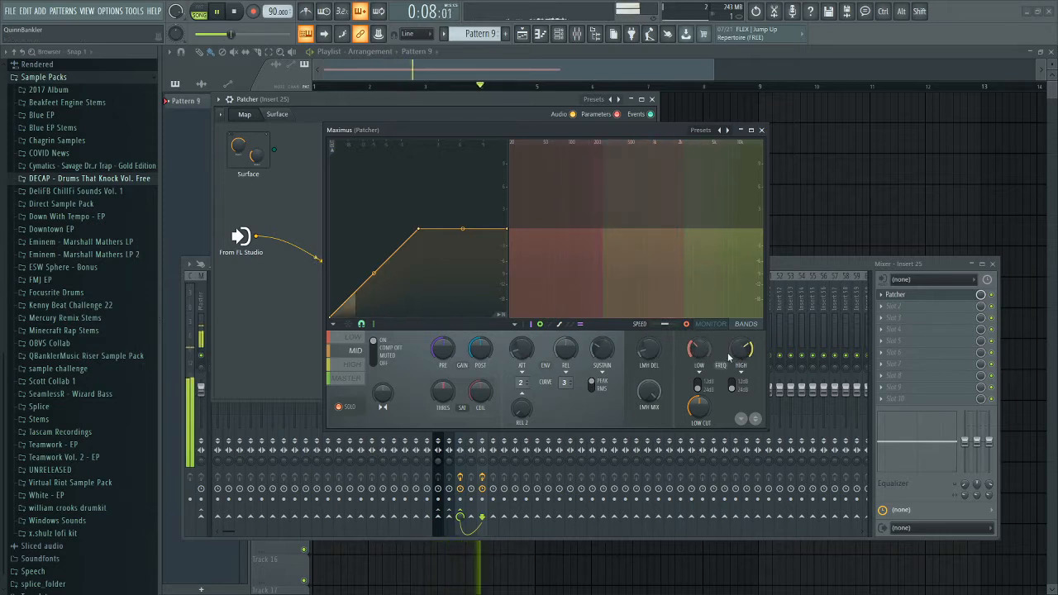
pyautogui.click(352, 365)
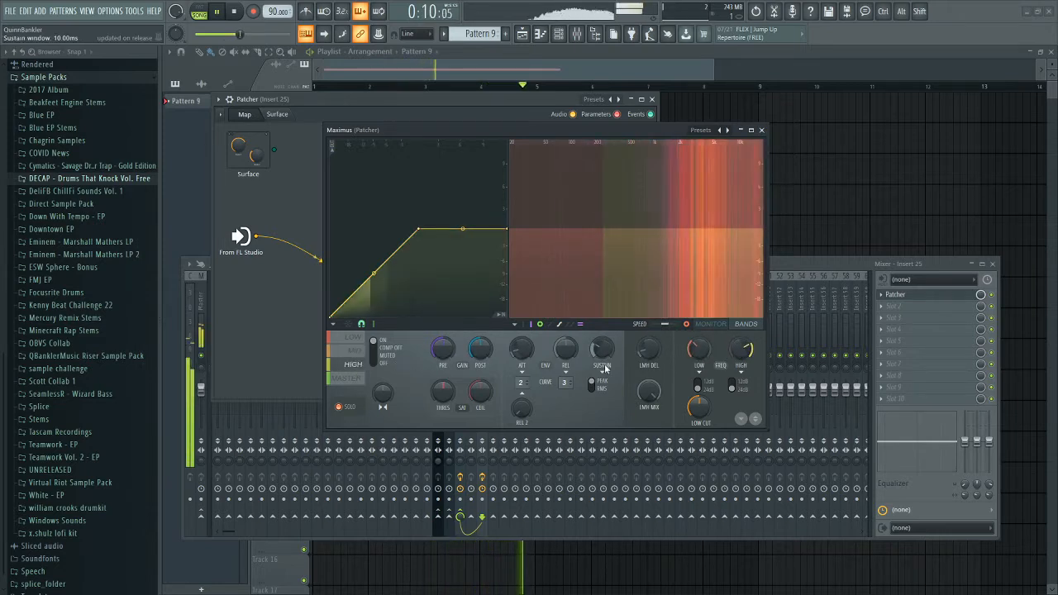
pyautogui.press('space')
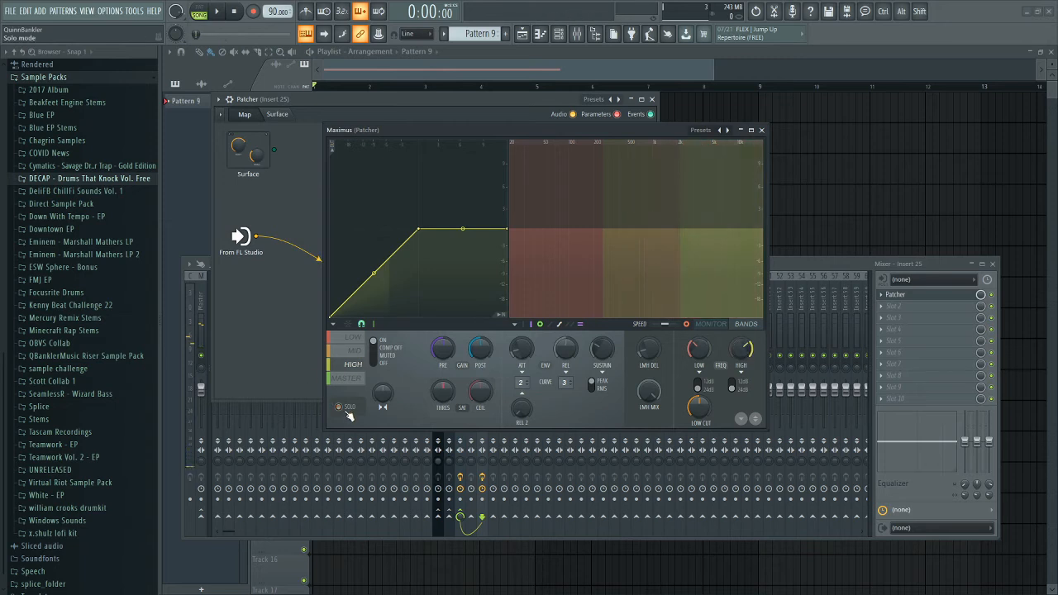
# Step: Return Maximus to the Master band with solo off and close its editor
pyautogui.click(349, 380)
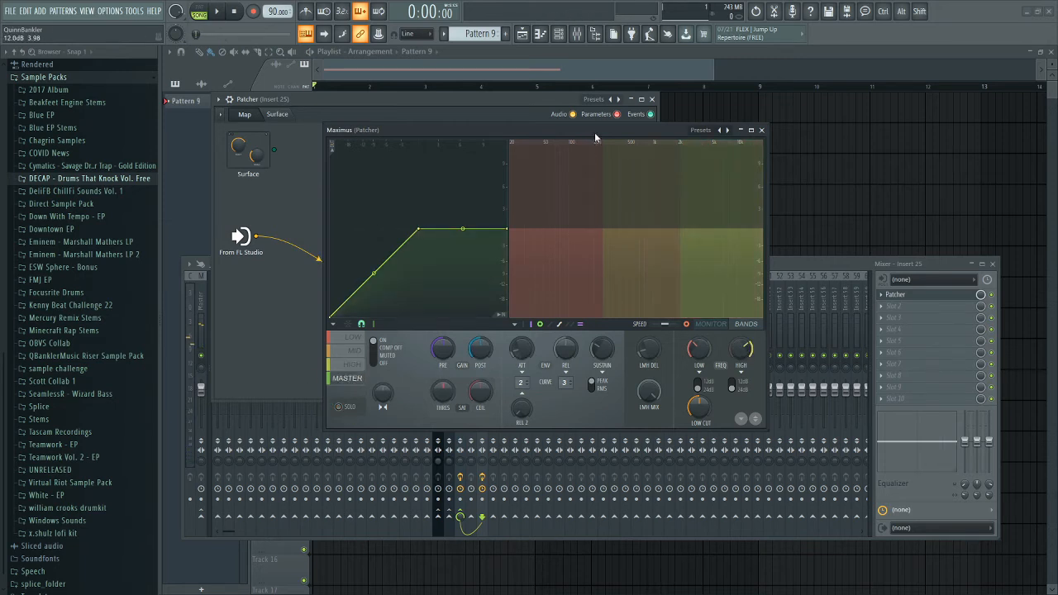
pyautogui.moveTo(595, 136); pyautogui.dragTo(604, 143)
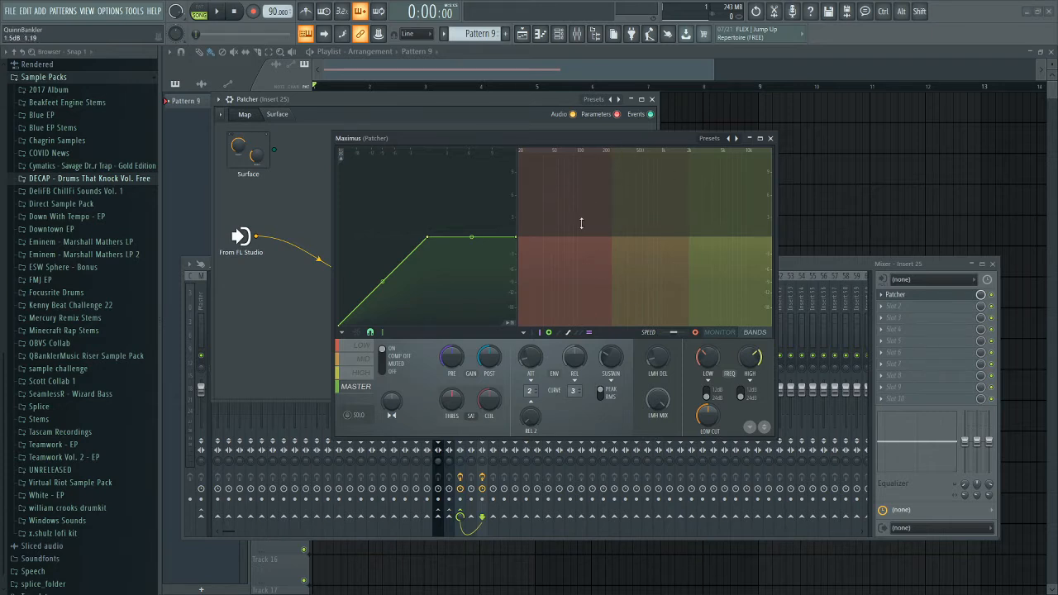
pyautogui.moveTo(658, 135); pyautogui.dragTo(688, 130)
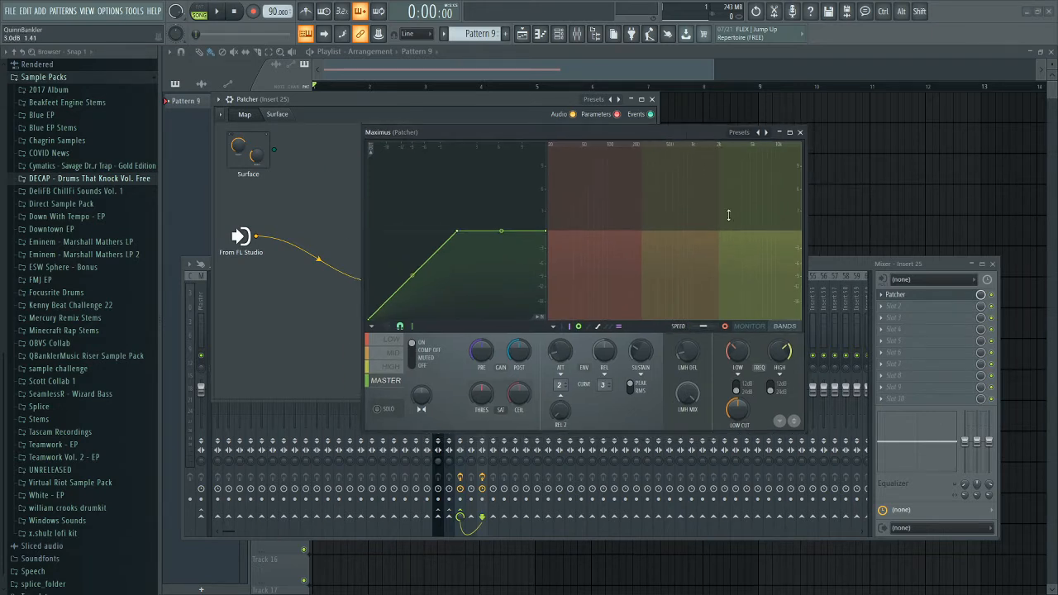
pyautogui.click(801, 132)
# Step: Clone the Maximus module and wire both copies in parallel between From FL Studio and To FL Studio
pyautogui.moveTo(418, 240); pyautogui.dragTo(408, 267)
pyautogui.rightClick(416, 165)
pyautogui.moveTo(256, 237); pyautogui.dragTo(375, 267)
pyautogui.moveTo(442, 267); pyautogui.dragTo(554, 260)
pyautogui.moveTo(617, 246); pyautogui.dragTo(615, 250)
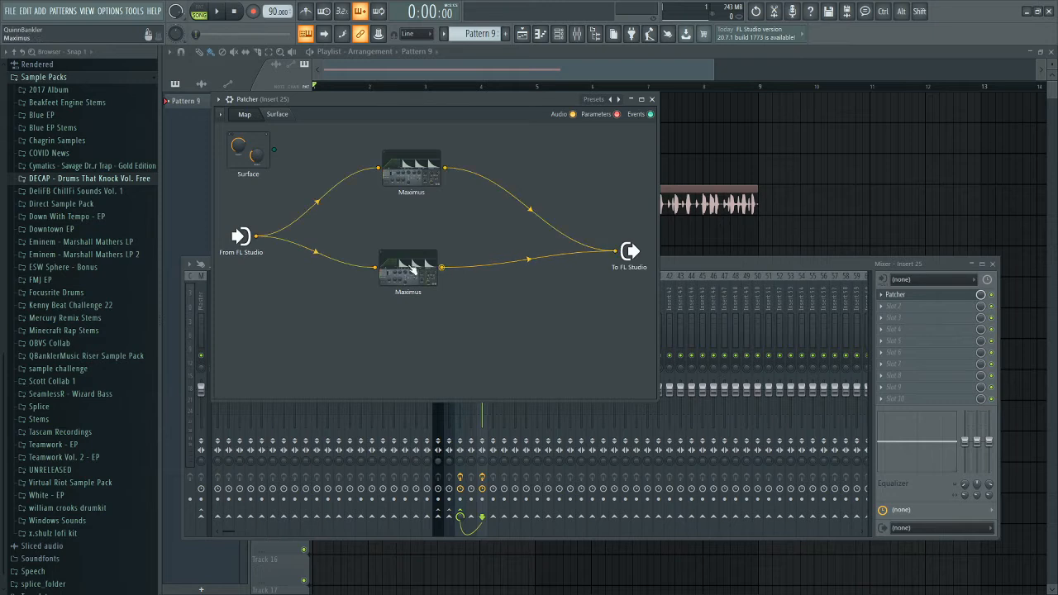
# Step: Clone a third Maximus, wire it in parallel between input and output, and space the three modules vertically
pyautogui.moveTo(410, 264); pyautogui.dragTo(411, 238)
pyautogui.rightClick(412, 237)
pyautogui.click(445, 255)
pyautogui.moveTo(256, 237)
pyautogui.mouseDown()
pyautogui.moveTo(312, 292)
pyautogui.moveTo(362, 317)
pyautogui.mouseUp()
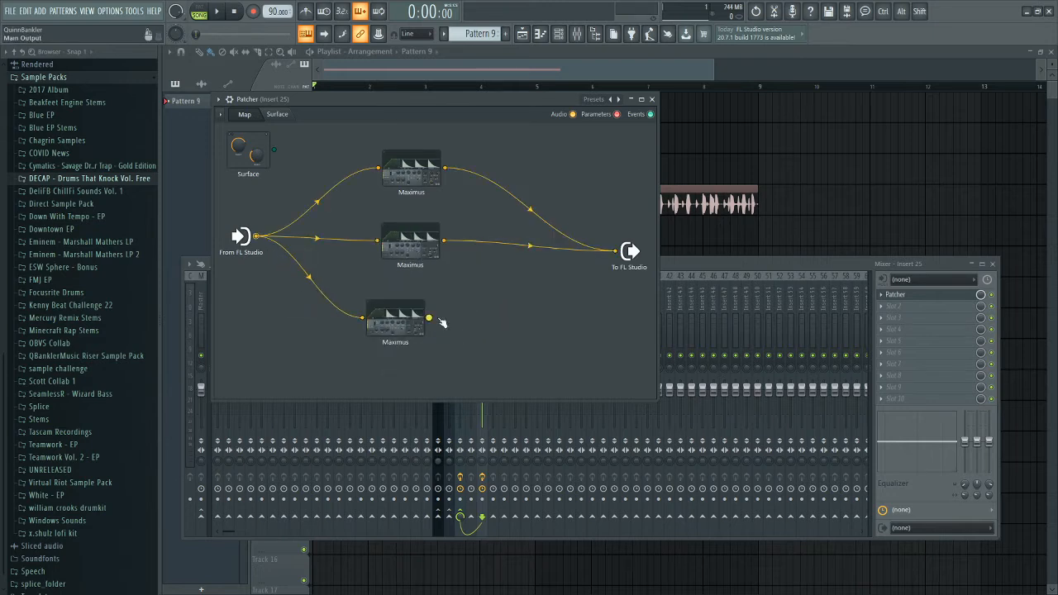
pyautogui.moveTo(428, 318); pyautogui.dragTo(615, 252)
pyautogui.moveTo(422, 246); pyautogui.dragTo(421, 240)
pyautogui.moveTo(417, 170); pyautogui.dragTo(417, 147)
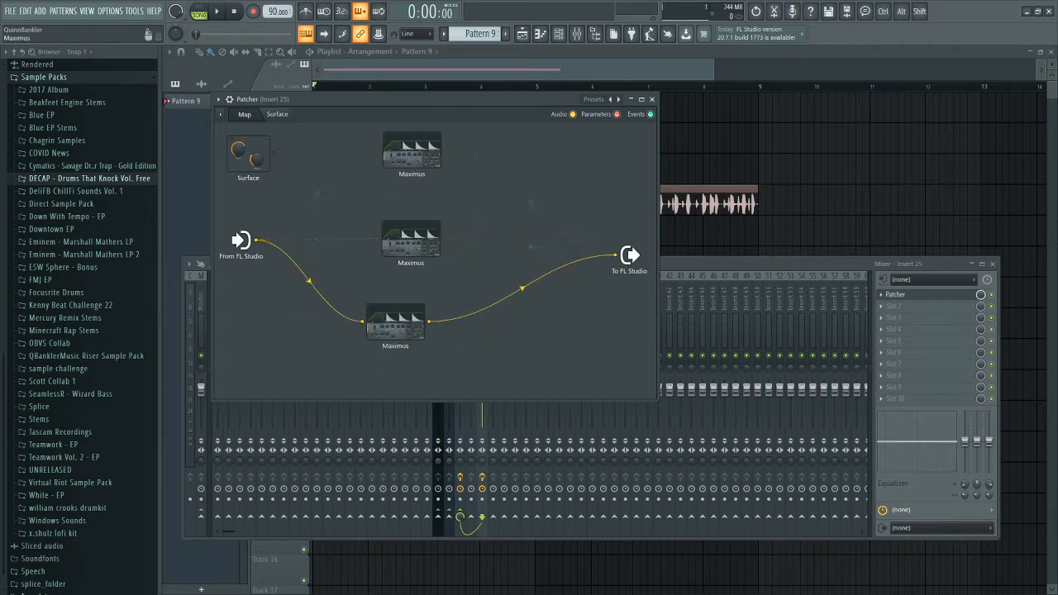
# Step: Solo the Low, Mid and High bands in the bottom, middle and top Maximus respectively, and enlarge the Patcher window
pyautogui.doubleClick(384, 329)
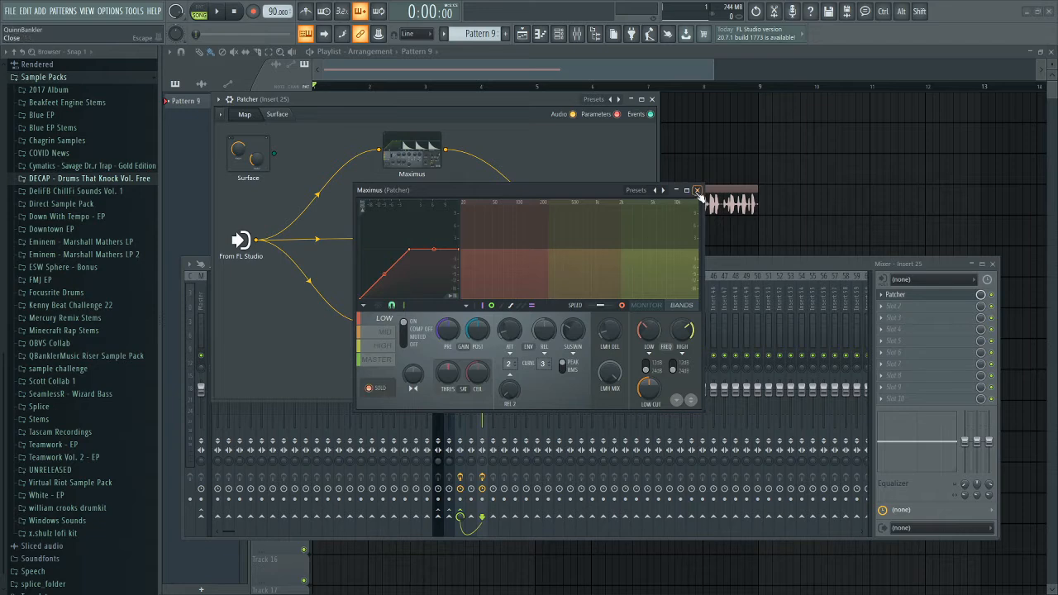
pyautogui.click(697, 191)
pyautogui.doubleClick(413, 237)
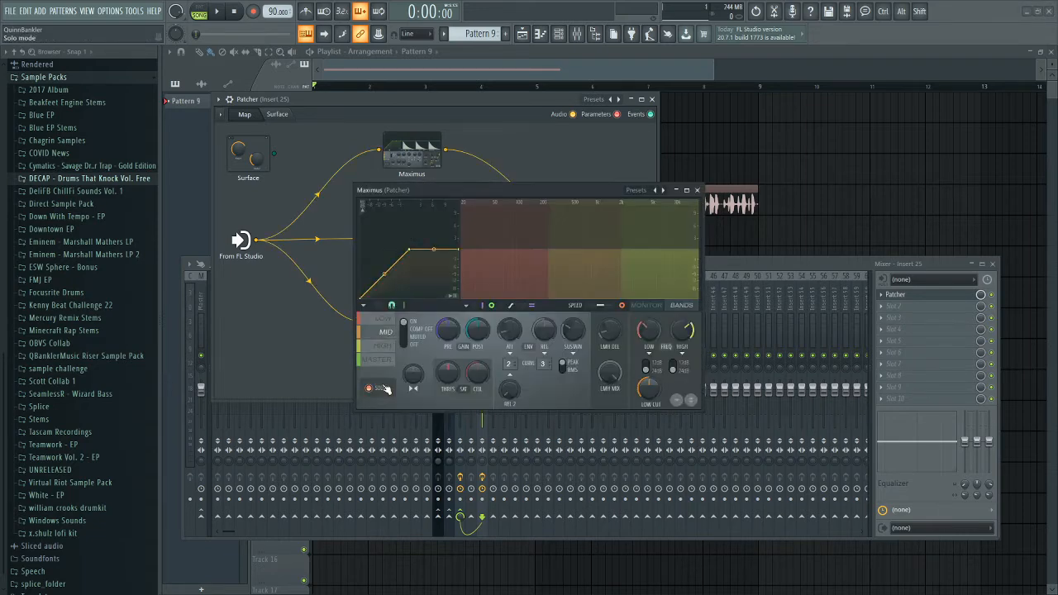
pyautogui.click(697, 191)
pyautogui.doubleClick(407, 163)
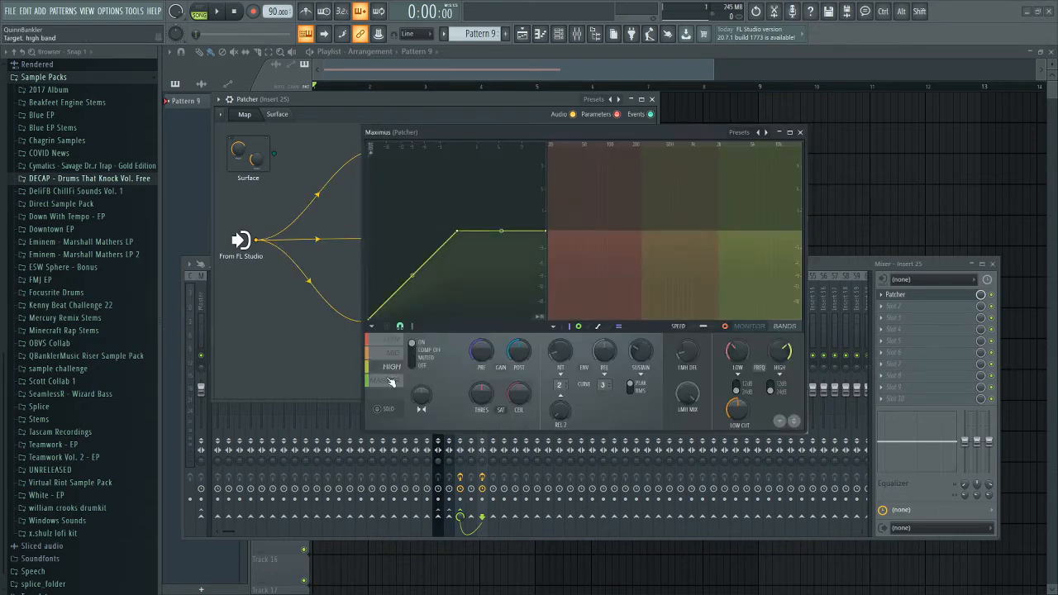
pyautogui.click(799, 132)
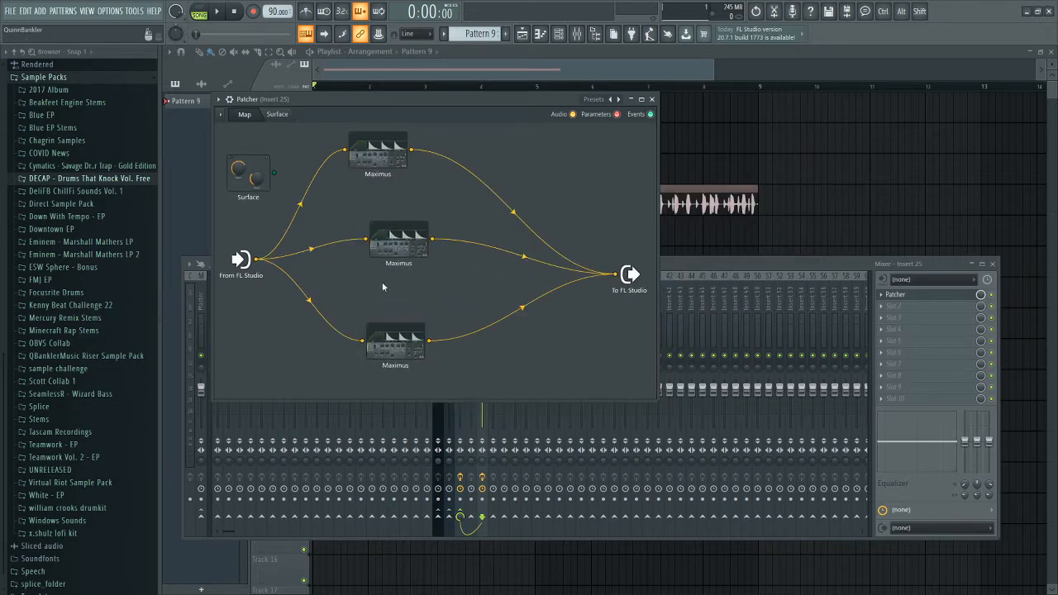
pyautogui.moveTo(667, 404); pyautogui.dragTo(814, 514)
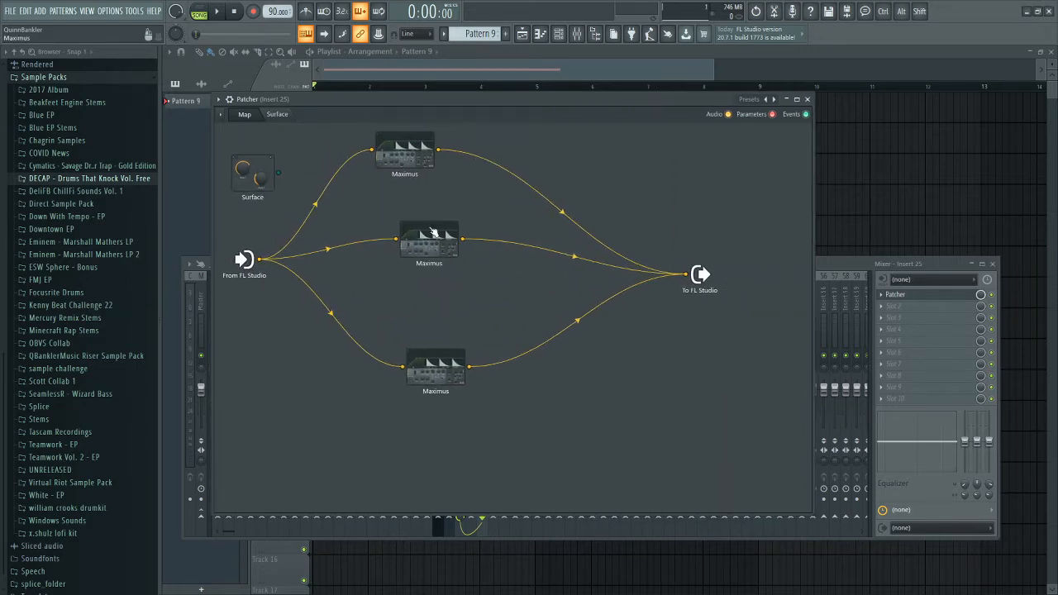
pyautogui.rightClick(609, 136)
pyautogui.moveTo(653, 151)
pyautogui.moveTo(850, 310)
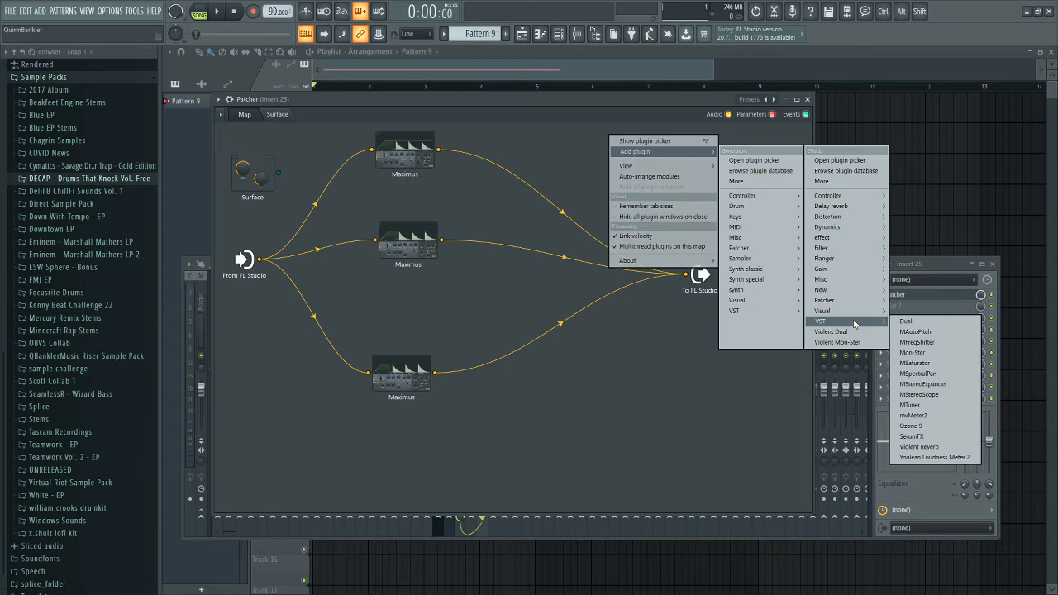
pyautogui.moveTo(850, 219)
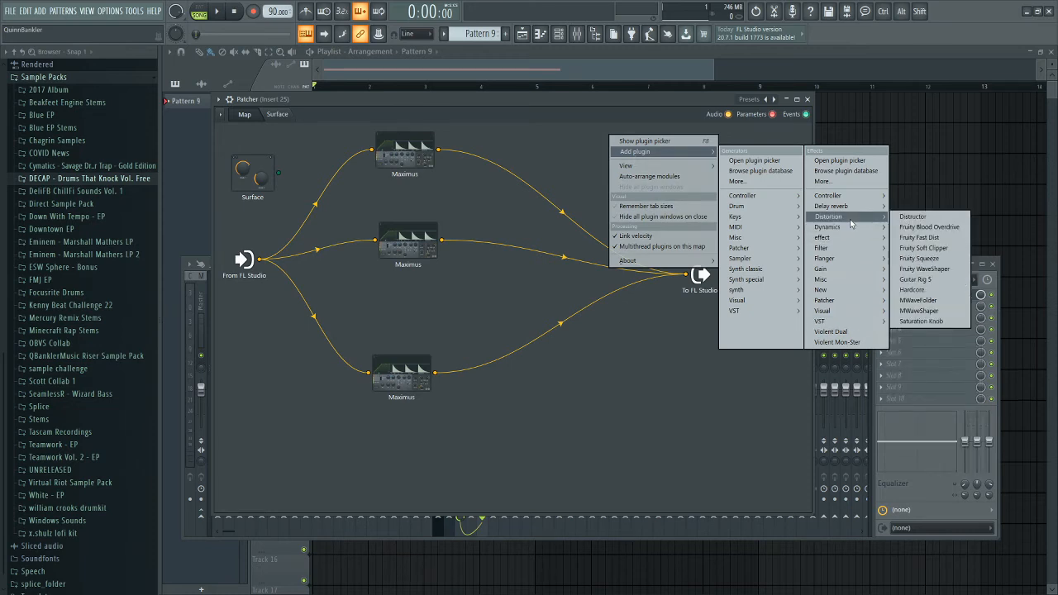
pyautogui.click(432, 145)
pyautogui.doubleClick(405, 149)
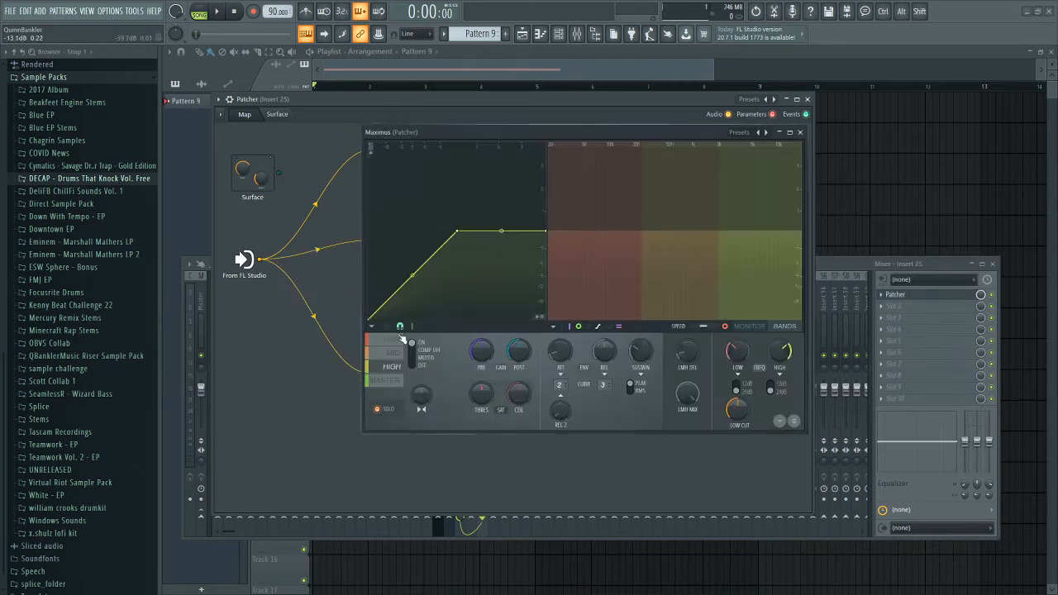
pyautogui.click(799, 132)
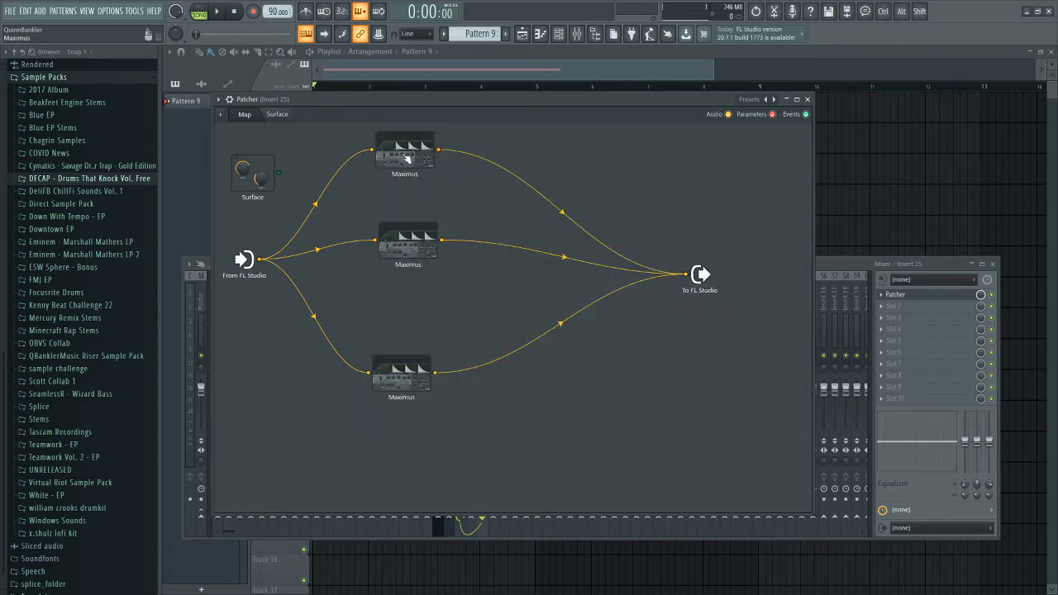
# Step: Add the Saturation Knob distortion effect and wire it between the top Maximus and To FL Studio
pyautogui.rightClick(687, 180)
pyautogui.moveTo(740, 199)
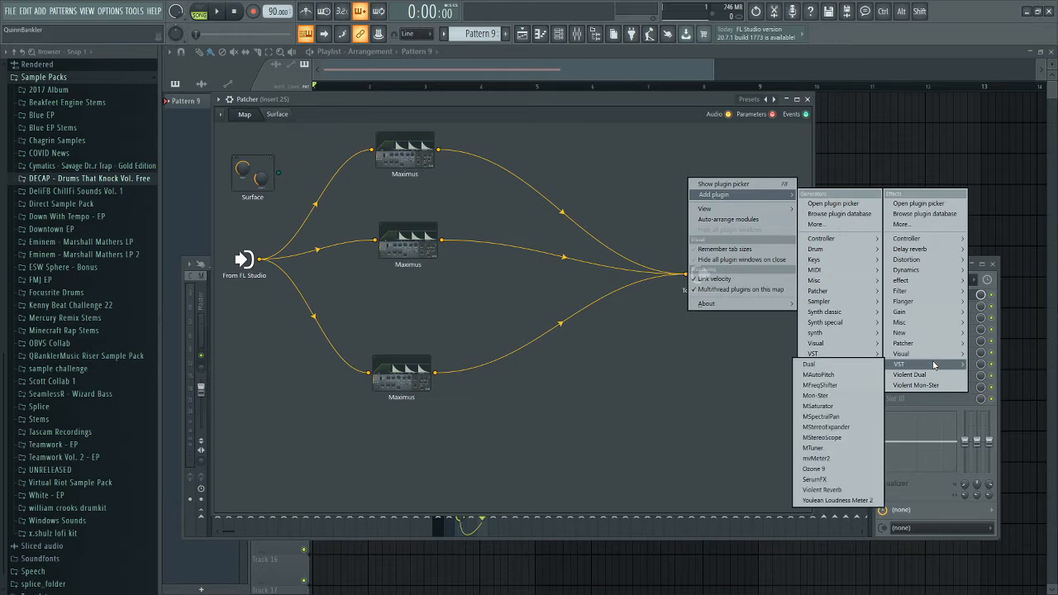
pyautogui.moveTo(918, 259)
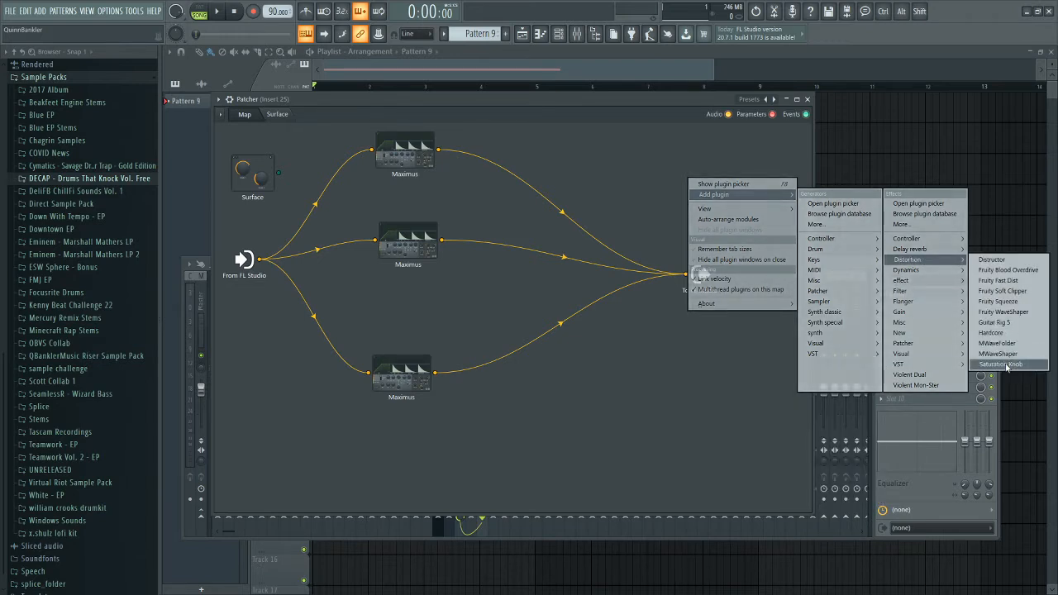
pyautogui.click(1002, 364)
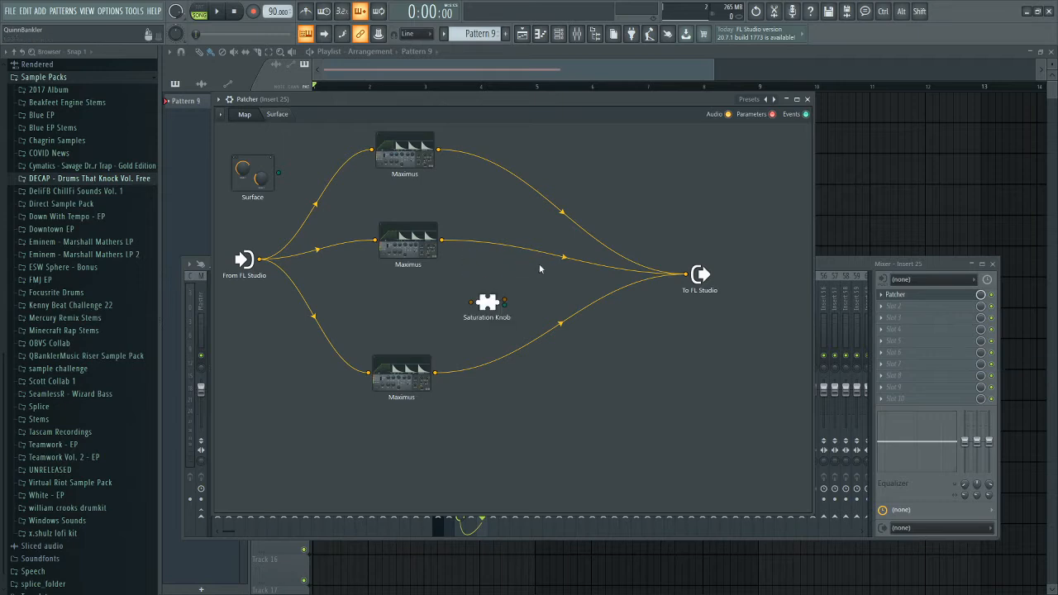
pyautogui.moveTo(475, 300); pyautogui.dragTo(683, 199)
# Step: Audition the top band's Saturation Knob with the loop playing, choosing Keep Low and setting saturation to about 4.8
pyautogui.rightClick(670, 145)
pyautogui.doubleClick(562, 163)
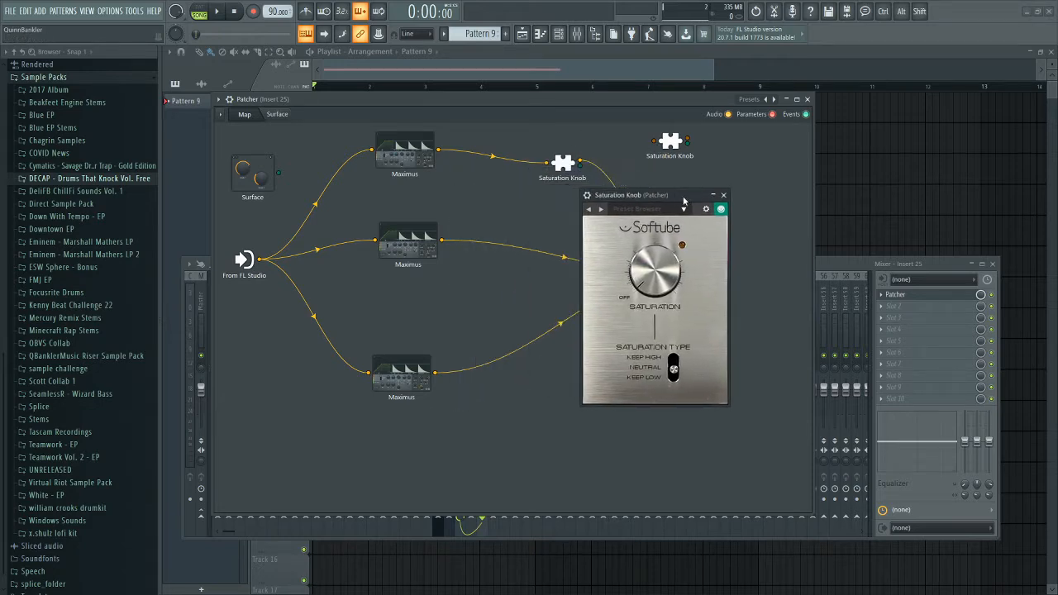
pyautogui.press('space')
pyautogui.click(674, 356)
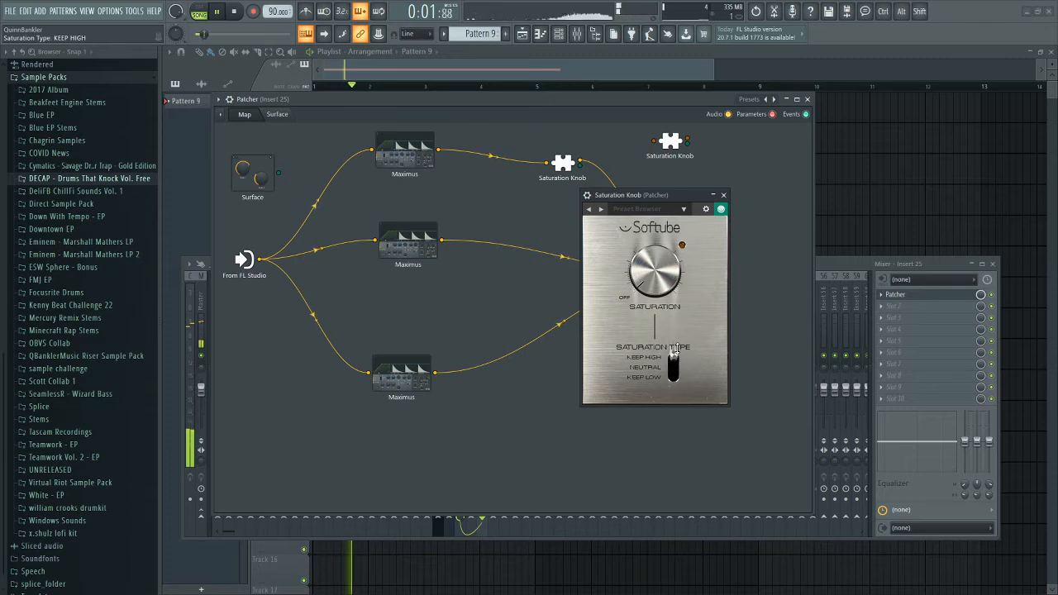
pyautogui.moveTo(655, 272); pyautogui.dragTo(655, 215)
pyautogui.click(675, 376)
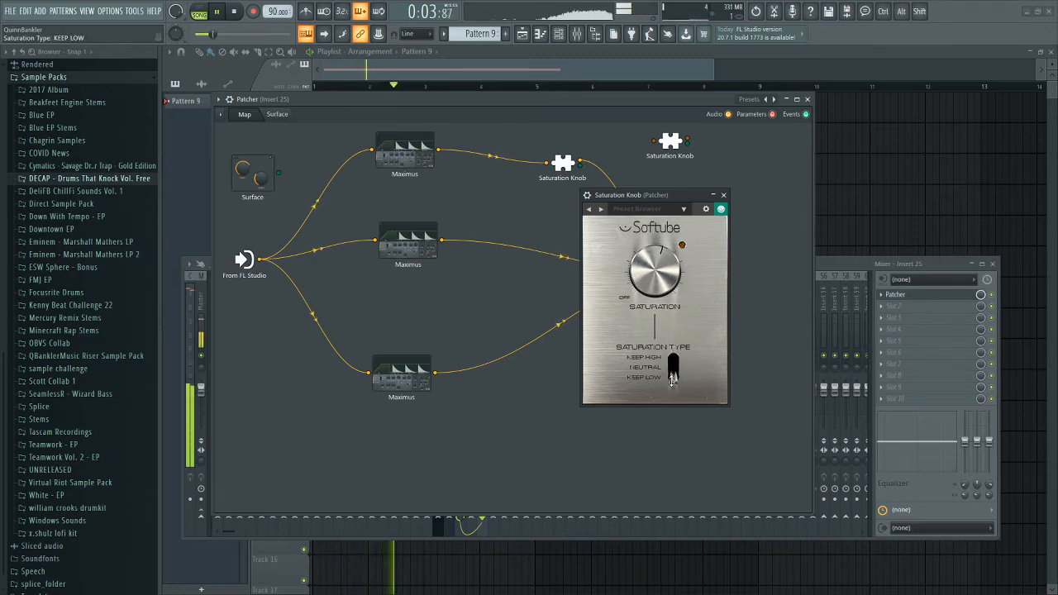
pyautogui.moveTo(653, 277)
pyautogui.mouseDown()
pyautogui.moveTo(649, 266)
pyautogui.moveTo(650, 288)
pyautogui.mouseUp()
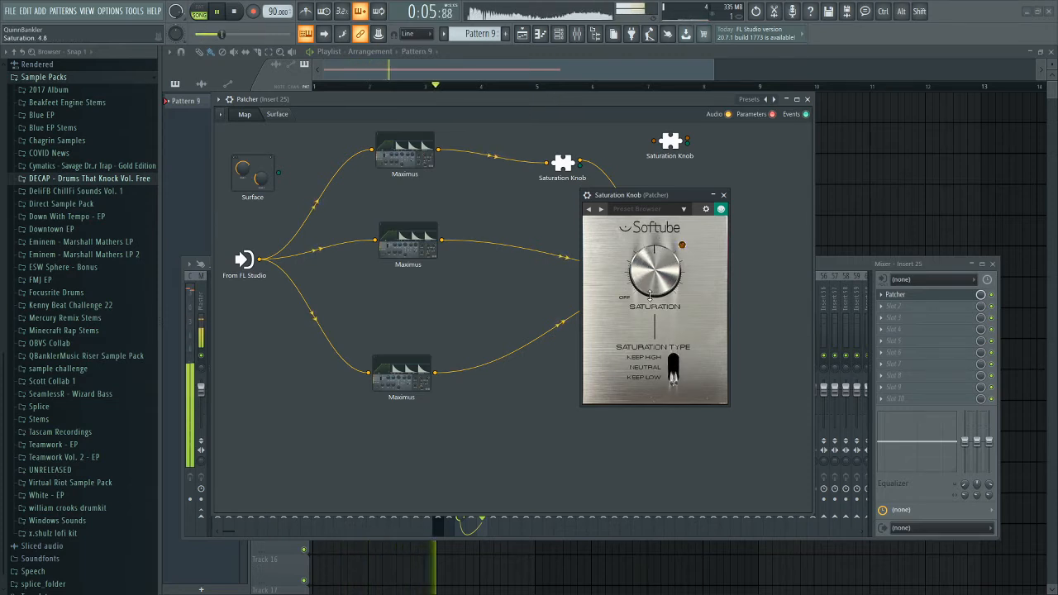
# Step: Compare Keep High with Keep Low on the top Saturation Knob, keep Keep Low, and reduce saturation to about 4.0
pyautogui.click(673, 358)
pyautogui.click(673, 376)
pyautogui.click(673, 361)
pyautogui.click(673, 376)
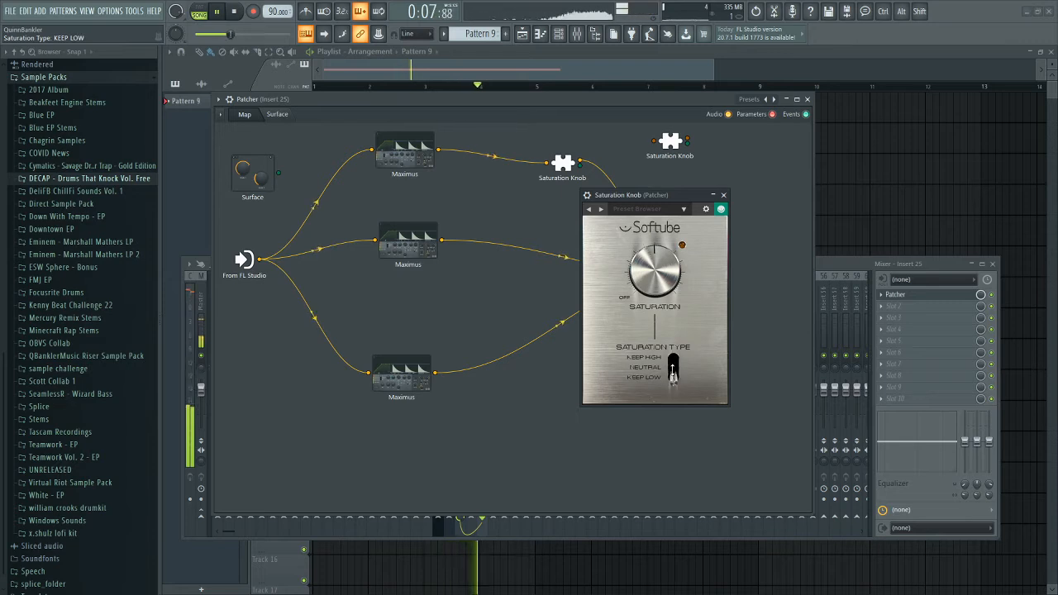
pyautogui.moveTo(649, 259); pyautogui.dragTo(649, 267)
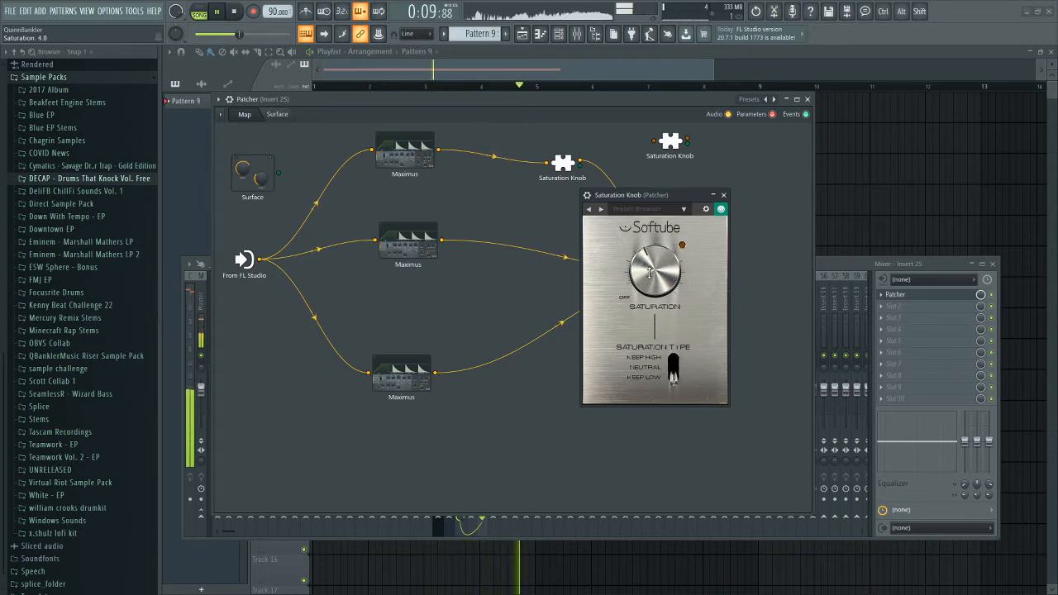
pyautogui.click(723, 195)
pyautogui.press('space')
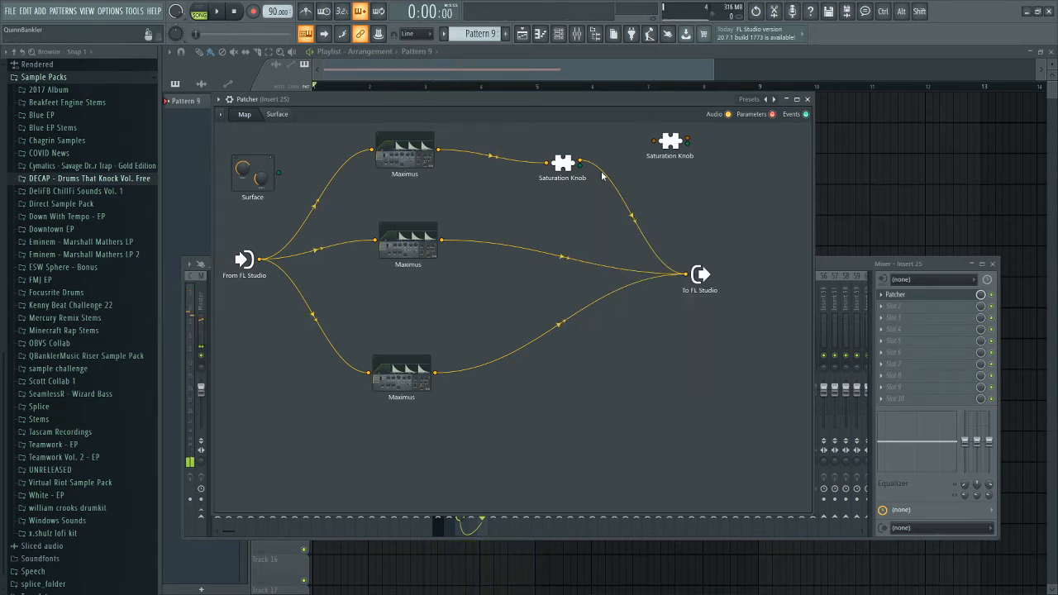
# Step: Clone the Saturation Knob into the middle Maximus path, set it to Neutral and raise its saturation with the loop playing
pyautogui.moveTo(567, 166); pyautogui.dragTo(558, 266)
pyautogui.rightClick(556, 159)
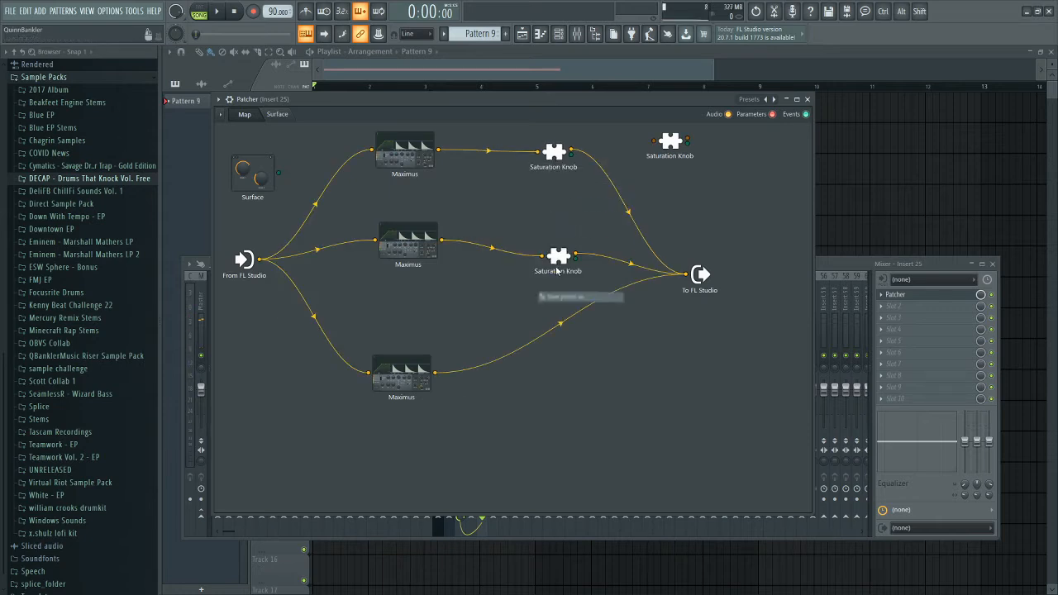
pyautogui.doubleClick(559, 265)
pyautogui.moveTo(548, 199); pyautogui.dragTo(678, 227)
pyautogui.press('space')
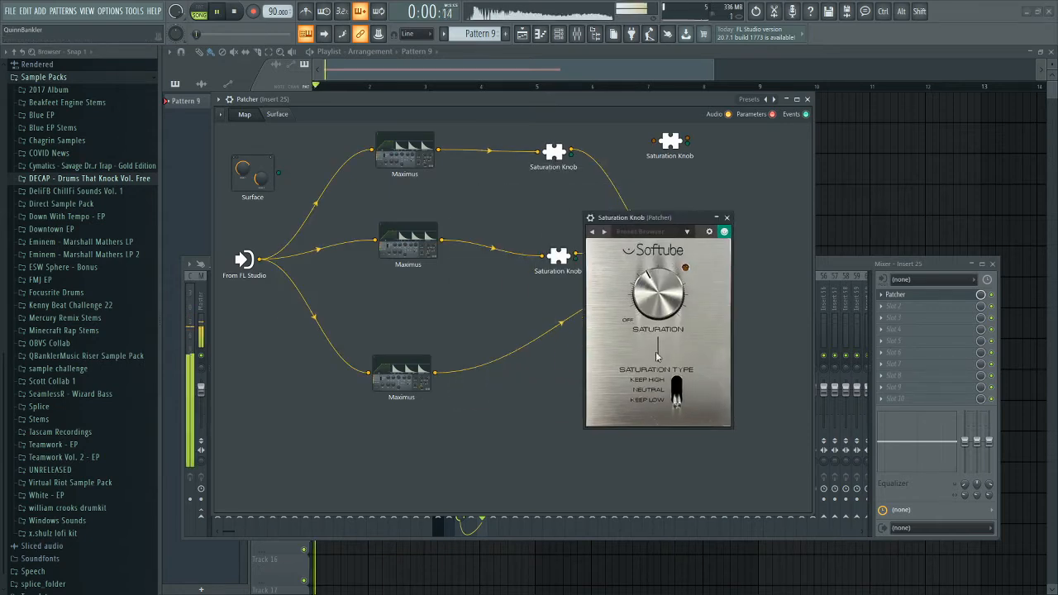
pyautogui.moveTo(652, 270); pyautogui.dragTo(653, 296)
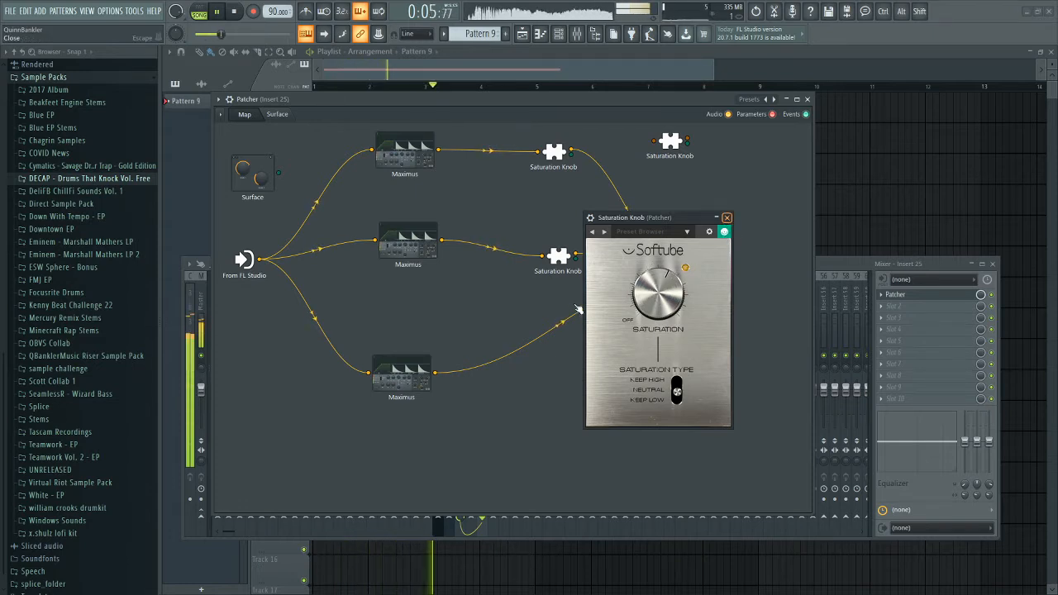
pyautogui.click(727, 217)
pyautogui.press('space')
# Step: Clone the Saturation Knob into the bottom Maximus path, set it to Keep Low and adjust its saturation during playback
pyautogui.moveTo(563, 256); pyautogui.dragTo(585, 368)
pyautogui.rightClick(552, 243)
pyautogui.doubleClick(583, 358)
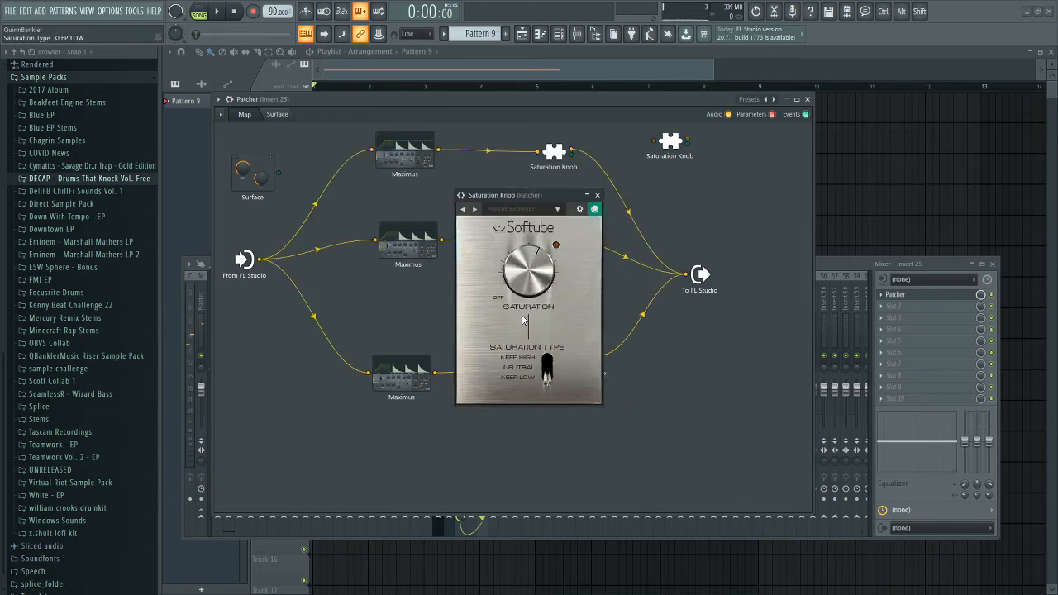
pyautogui.press('space')
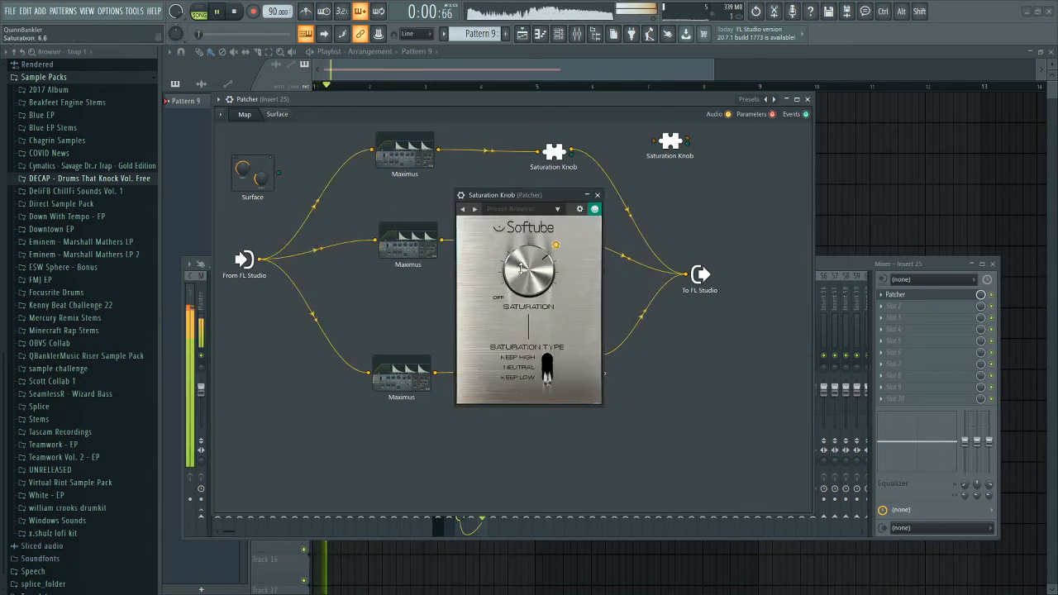
pyautogui.moveTo(525, 291); pyautogui.dragTo(529, 306)
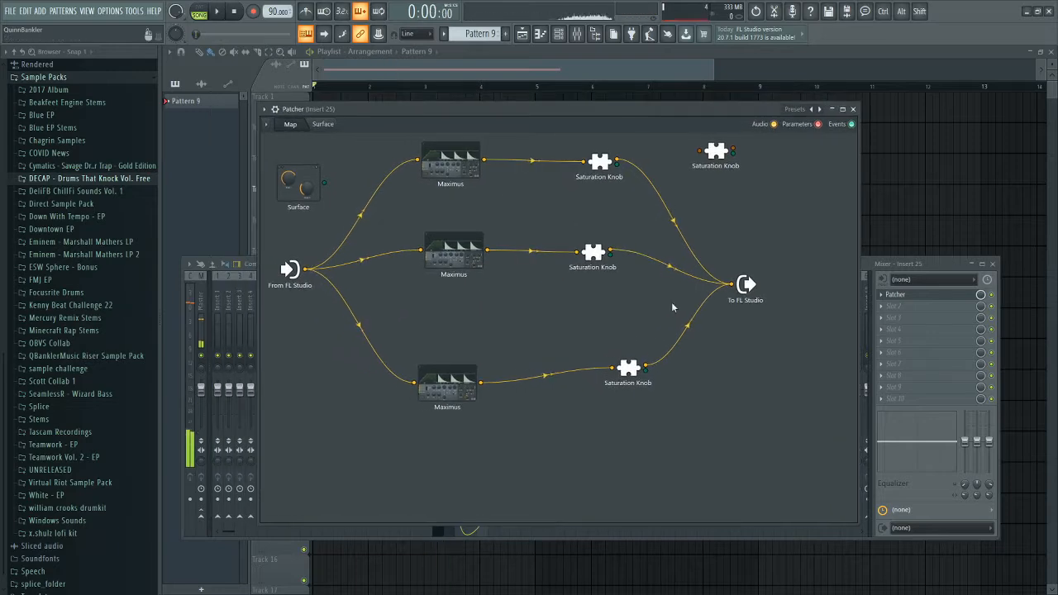
# Step: Load Fruity Balance in the slot below Patcher on Insert 25 and lower its volume
pyautogui.click(950, 297)
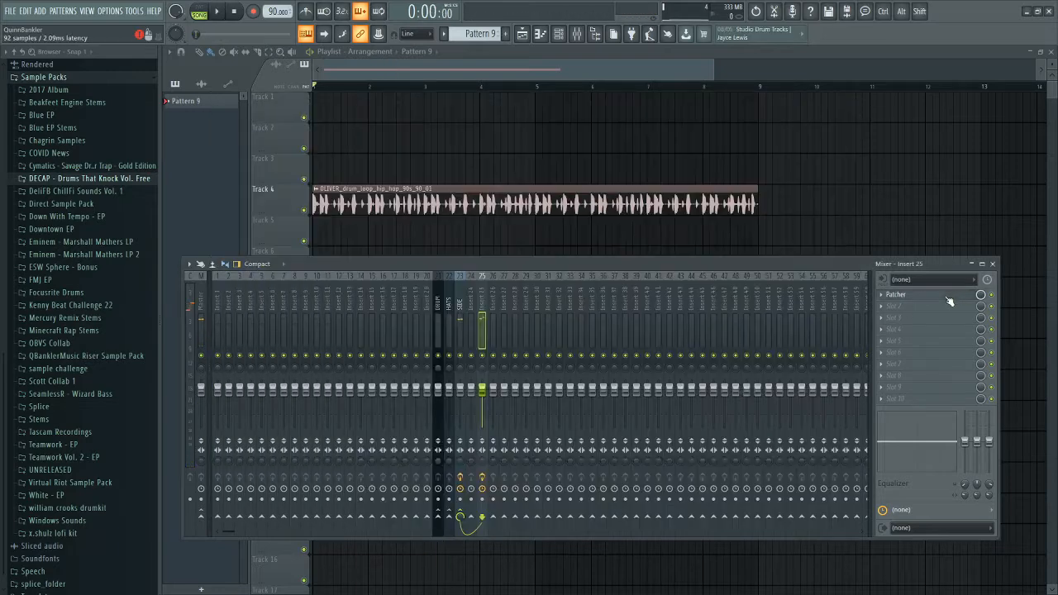
pyautogui.click(902, 307)
pyautogui.moveTo(855, 365)
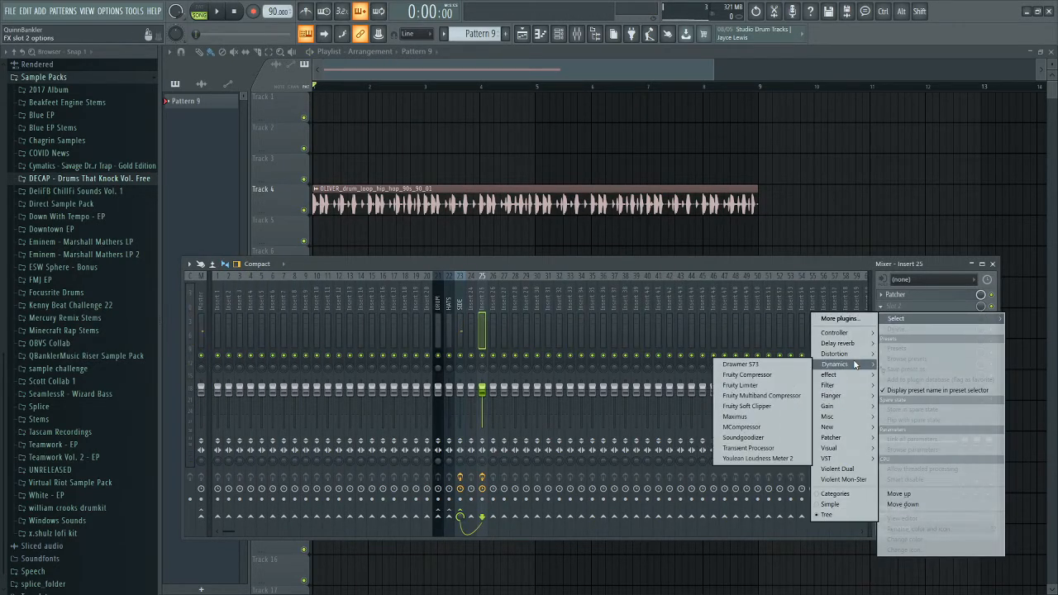
pyautogui.moveTo(835, 417)
pyautogui.click(760, 406)
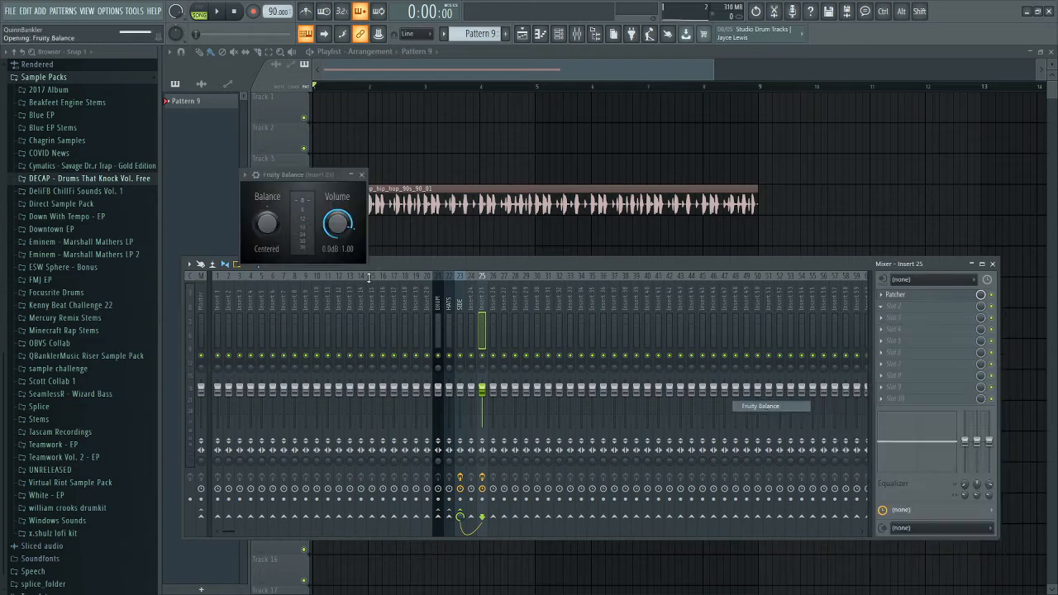
pyautogui.moveTo(334, 223); pyautogui.dragTo(347, 246)
pyautogui.click(361, 176)
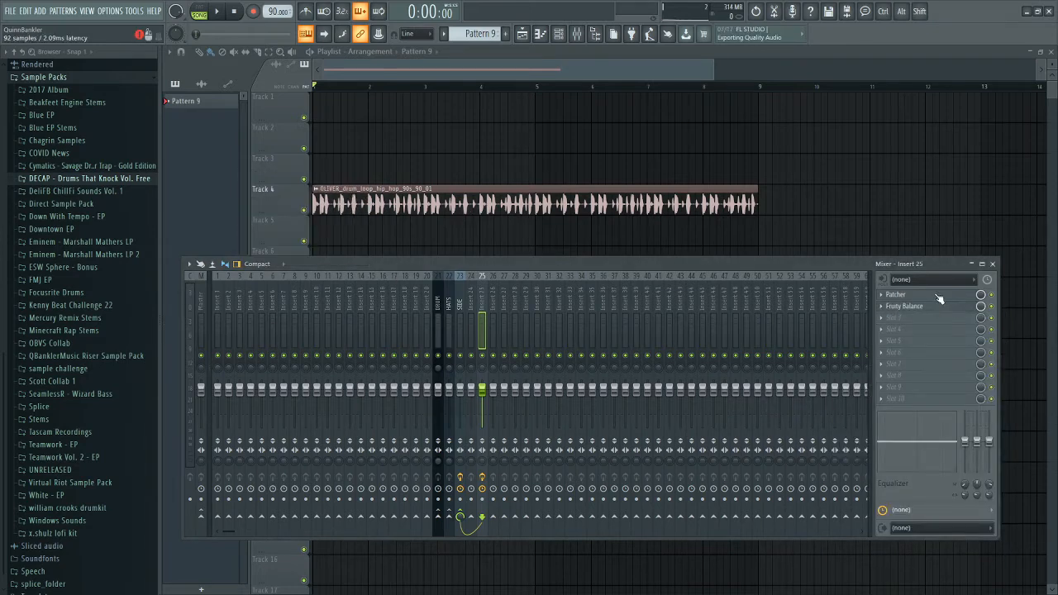
# Step: Reopen Patcher and straighten the rows by aligning the bottom Maximus and the top and middle Saturation Knobs with their partners
pyautogui.click(935, 295)
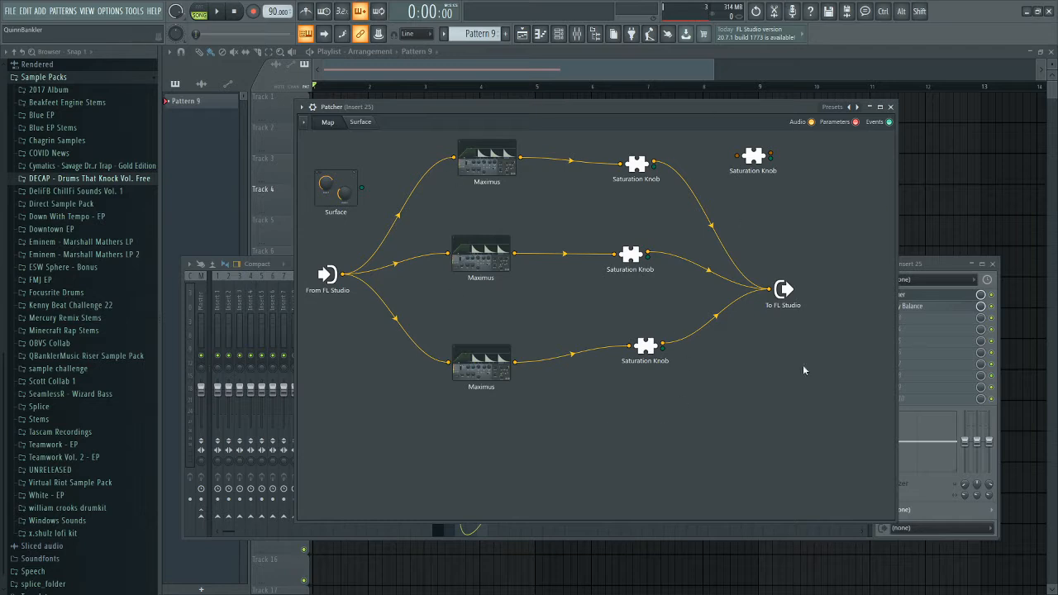
pyautogui.moveTo(500, 375); pyautogui.dragTo(499, 361)
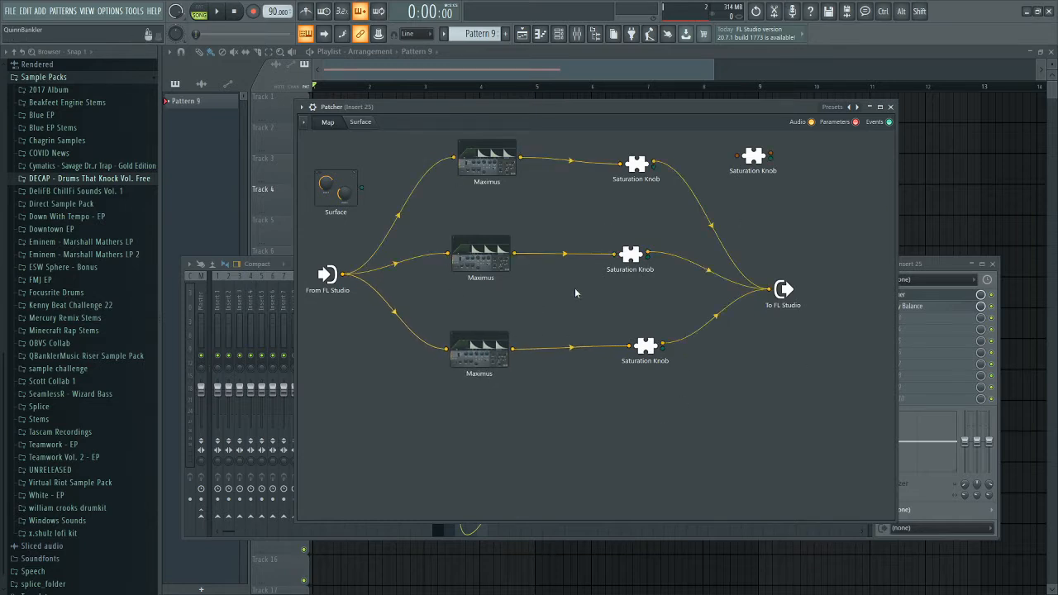
pyautogui.moveTo(630, 256); pyautogui.dragTo(632, 253)
pyautogui.moveTo(641, 166); pyautogui.dragTo(639, 158)
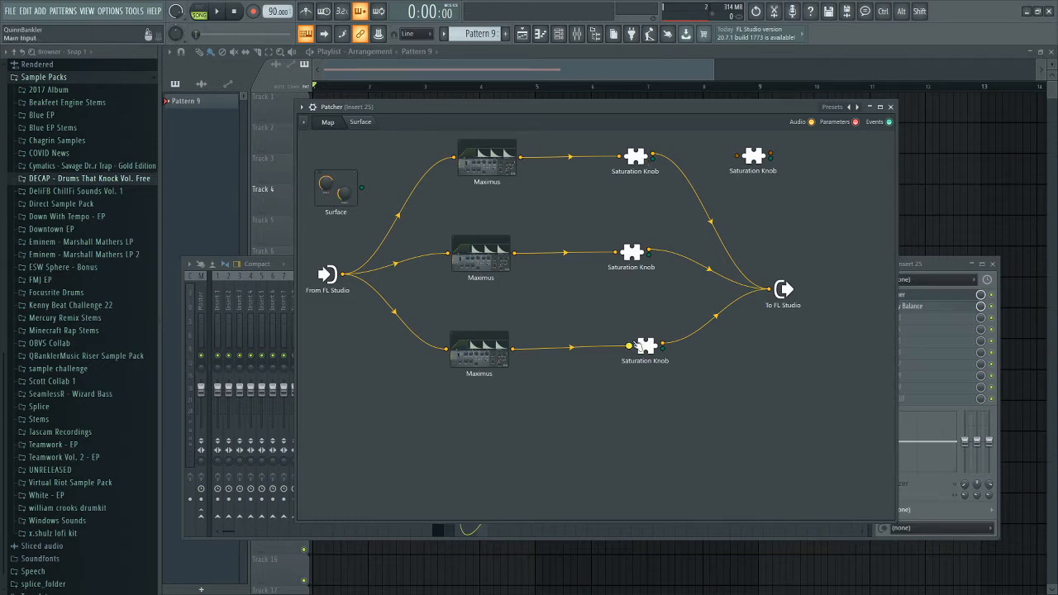
# Step: Shrink the Patcher window, delete the unconnected Saturation Knob, and close Patcher
pyautogui.moveTo(647, 103); pyautogui.dragTo(618, 113)
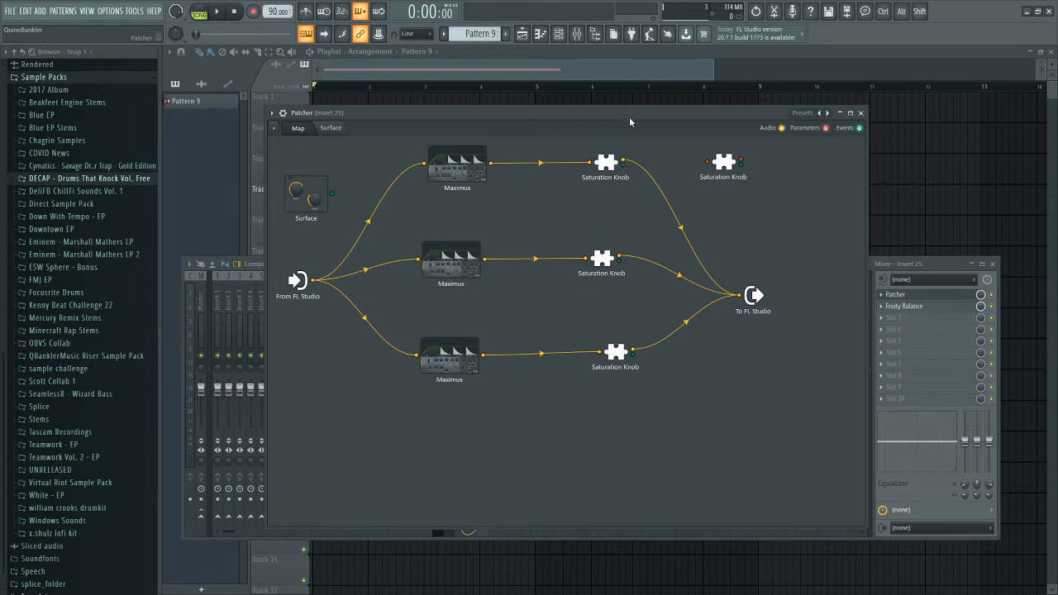
pyautogui.moveTo(629, 122); pyautogui.dragTo(645, 102)
pyautogui.moveTo(880, 509); pyautogui.dragTo(802, 430)
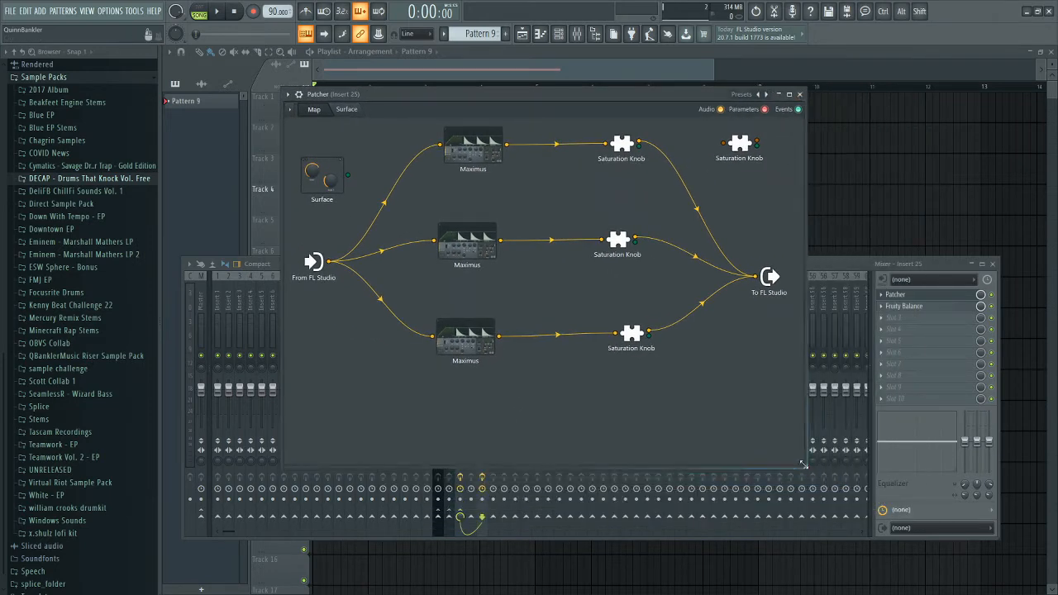
pyautogui.rightClick(748, 143)
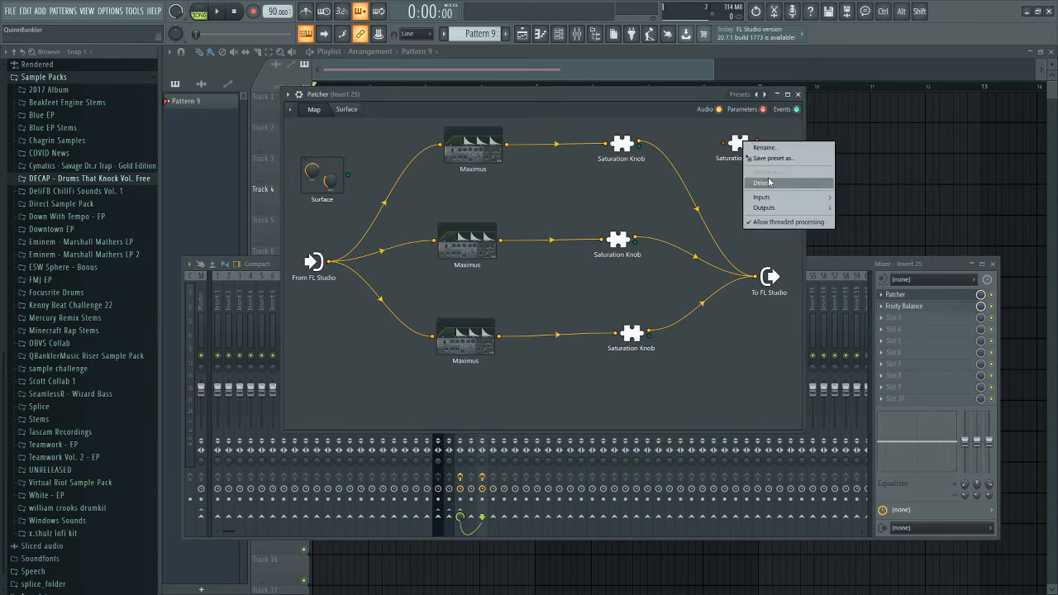
pyautogui.click(763, 183)
pyautogui.moveTo(689, 92); pyautogui.dragTo(818, 127)
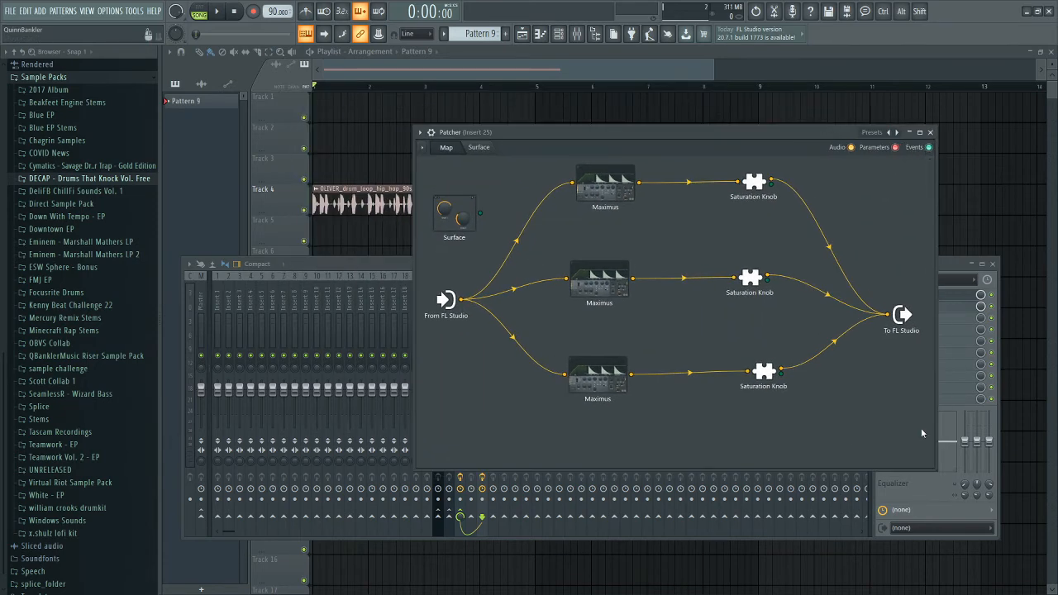
pyautogui.click(924, 133)
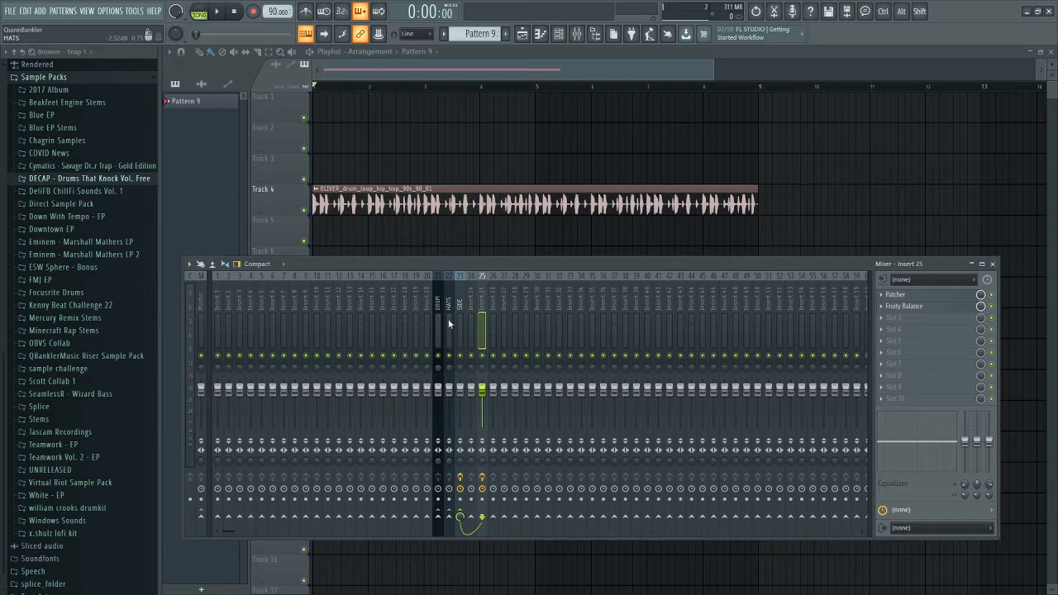
# Step: Assign the OLIVER drum loop to mixer track 24 and route Insert 24 to Insert 25
pyautogui.press('F9')
pyautogui.doubleClick(397, 202)
pyautogui.moveTo(396, 99); pyautogui.dragTo(517, 117)
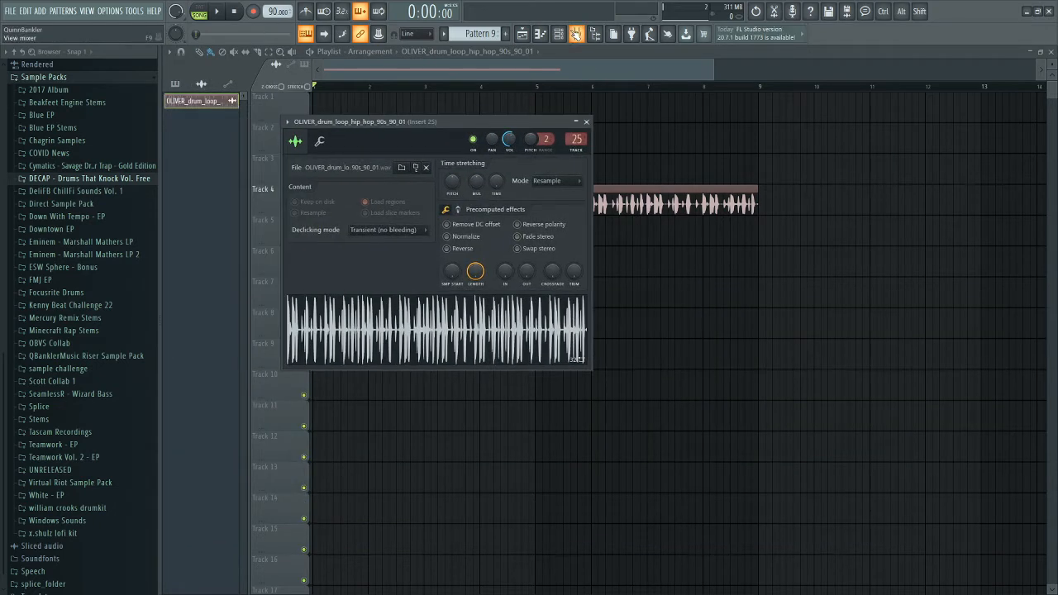
pyautogui.click(576, 33)
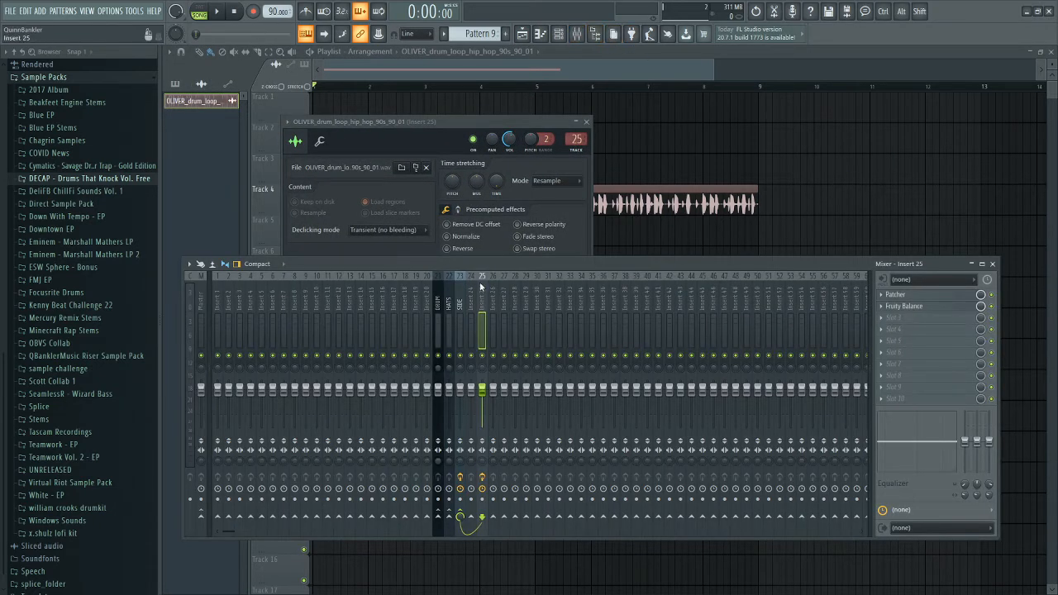
pyautogui.click(944, 296)
pyautogui.click(942, 296)
pyautogui.moveTo(578, 140); pyautogui.dragTo(578, 151)
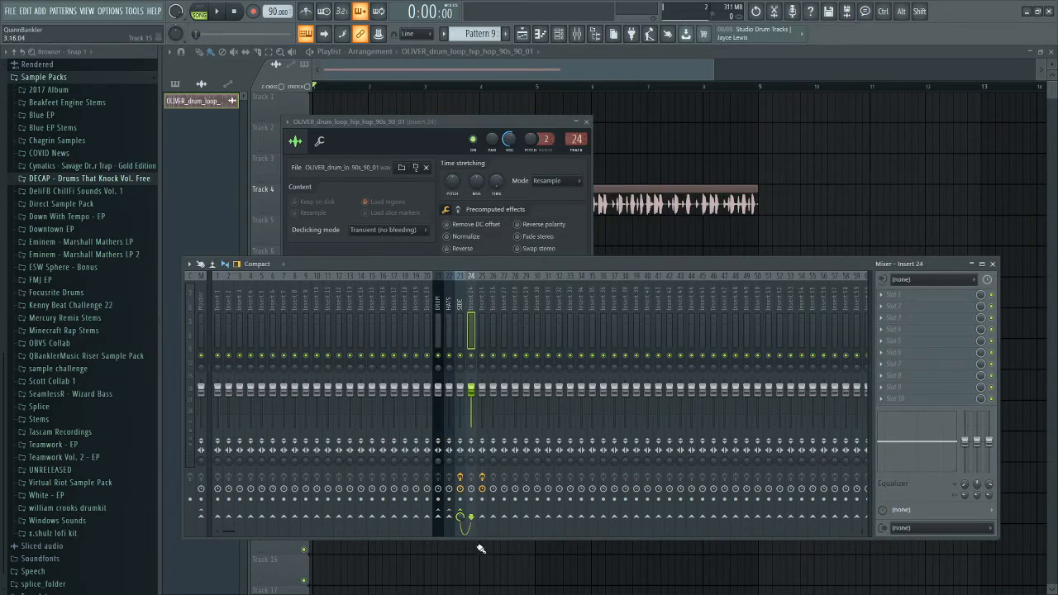
pyautogui.rightClick(482, 518)
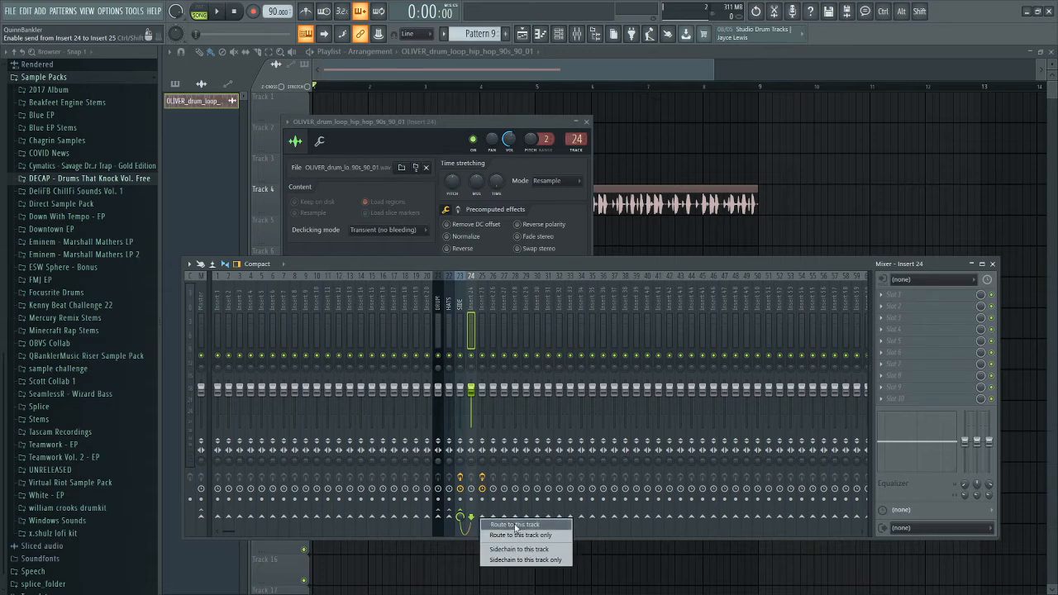
pyautogui.click(514, 526)
# Step: Rename mixer Insert 25 as "distortion send"
pyautogui.click(482, 306)
pyautogui.rightClick(482, 273)
pyautogui.click(527, 281)
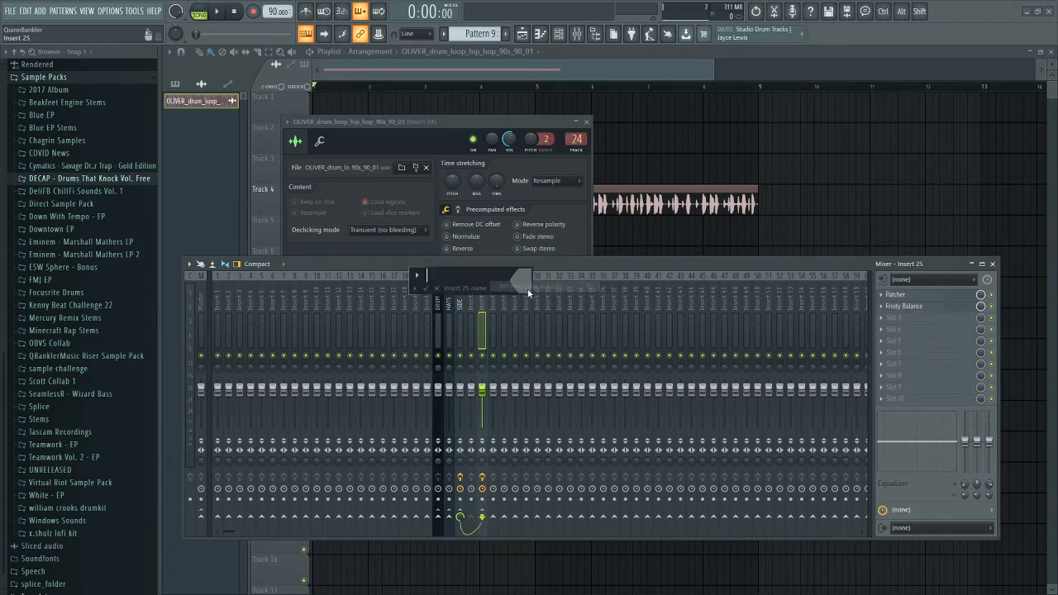
pyautogui.write('d')
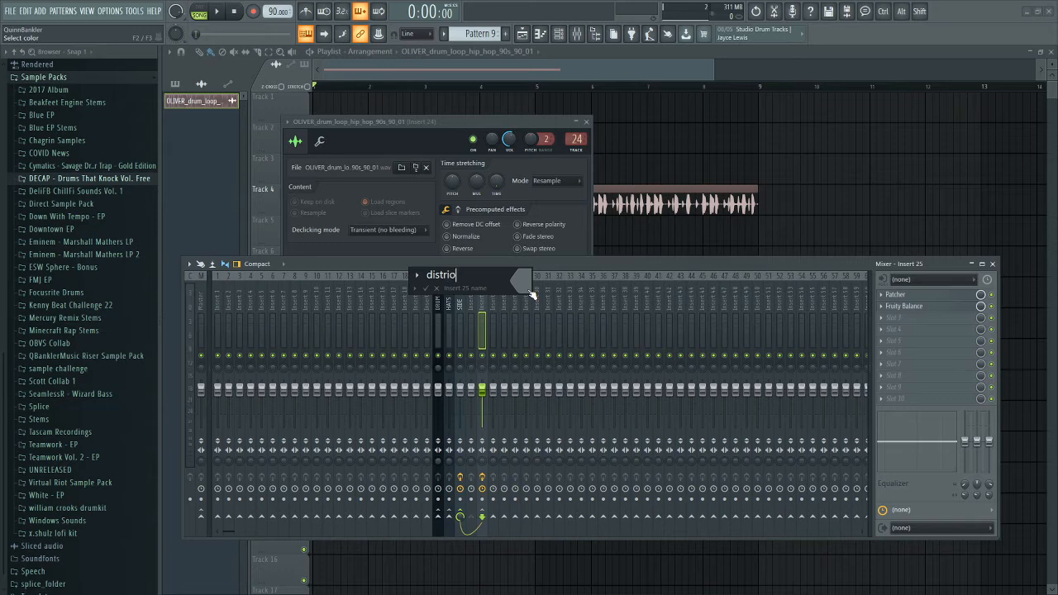
pyautogui.write('istortion send')
pyautogui.press('Return')
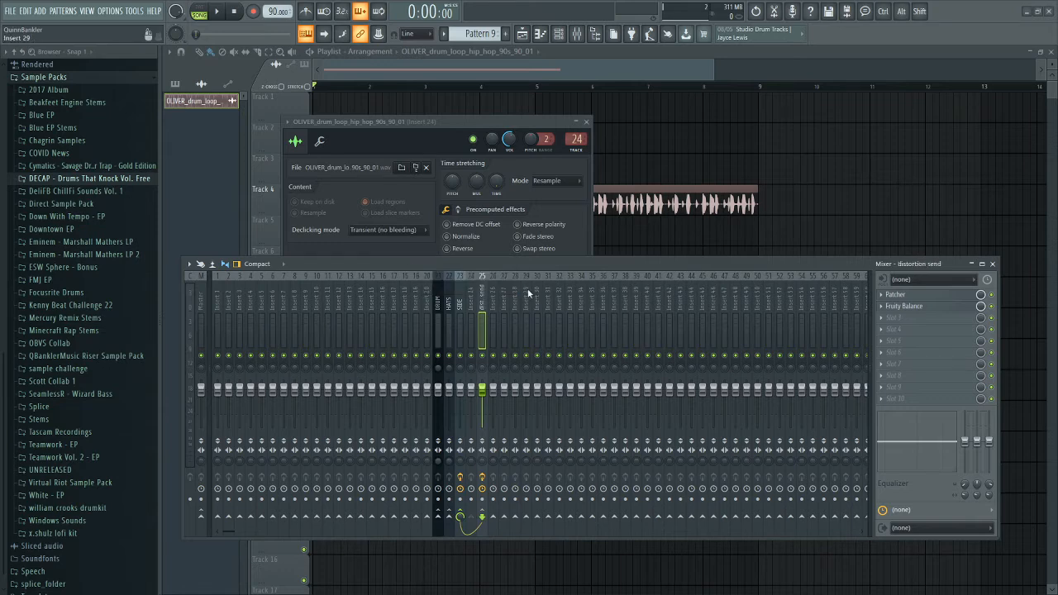
# Step: Review the drum loop's channel settings and the distortion send mixer track
pyautogui.click(586, 122)
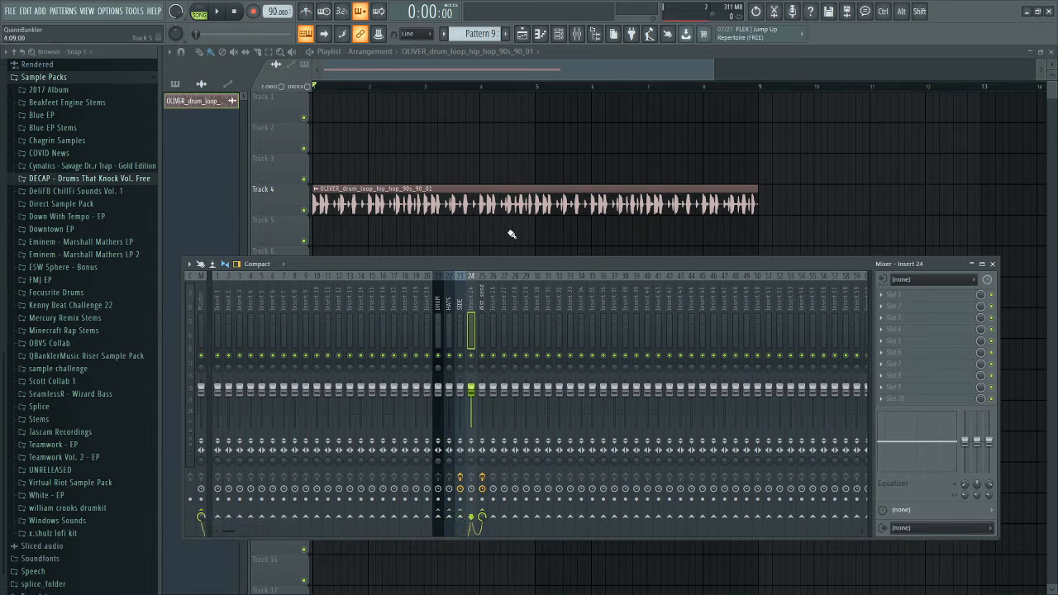
pyautogui.doubleClick(474, 219)
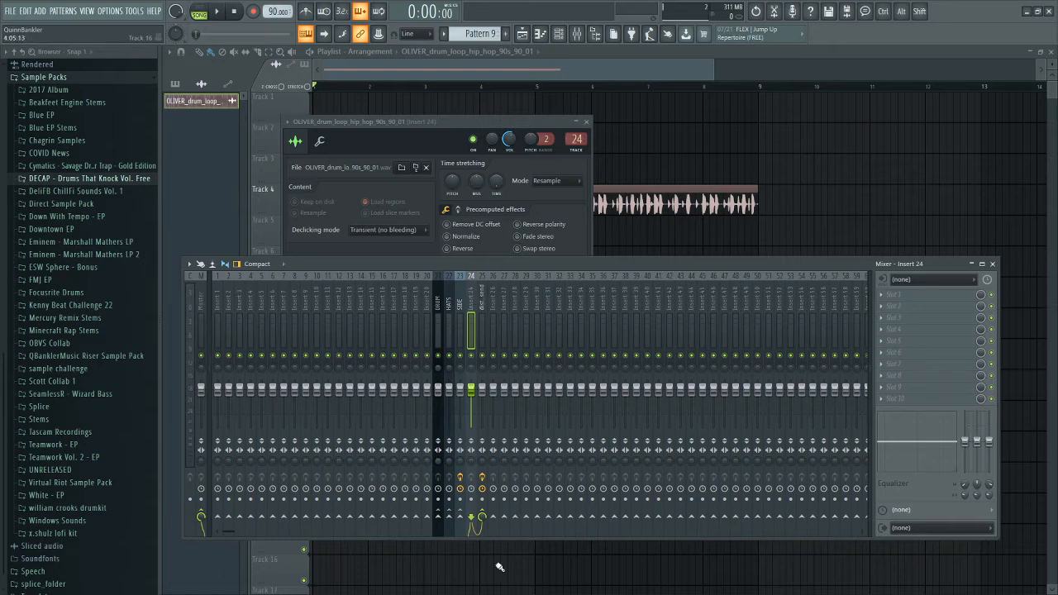
pyautogui.click(483, 303)
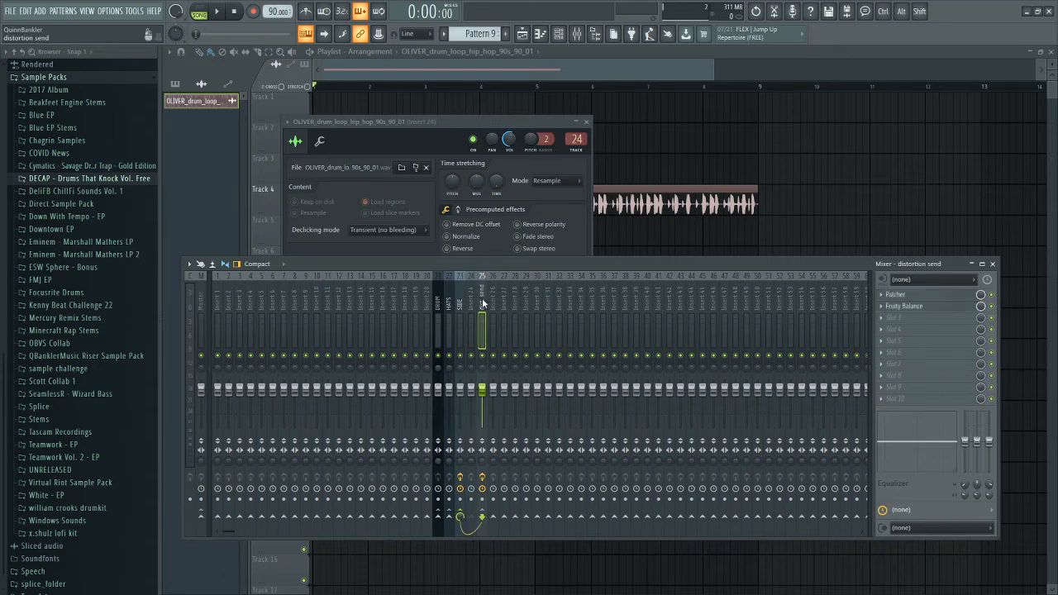
# Step: Review the three-band Patcher chain, and close both the drum loop's channel settings and Patcher
pyautogui.click(909, 295)
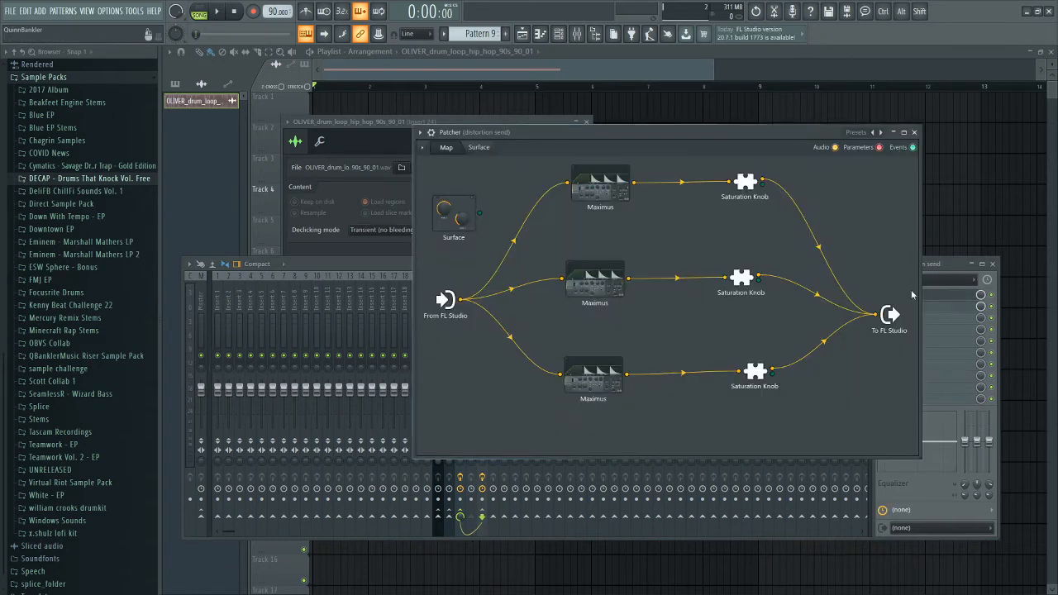
pyautogui.click(587, 123)
pyautogui.click(914, 132)
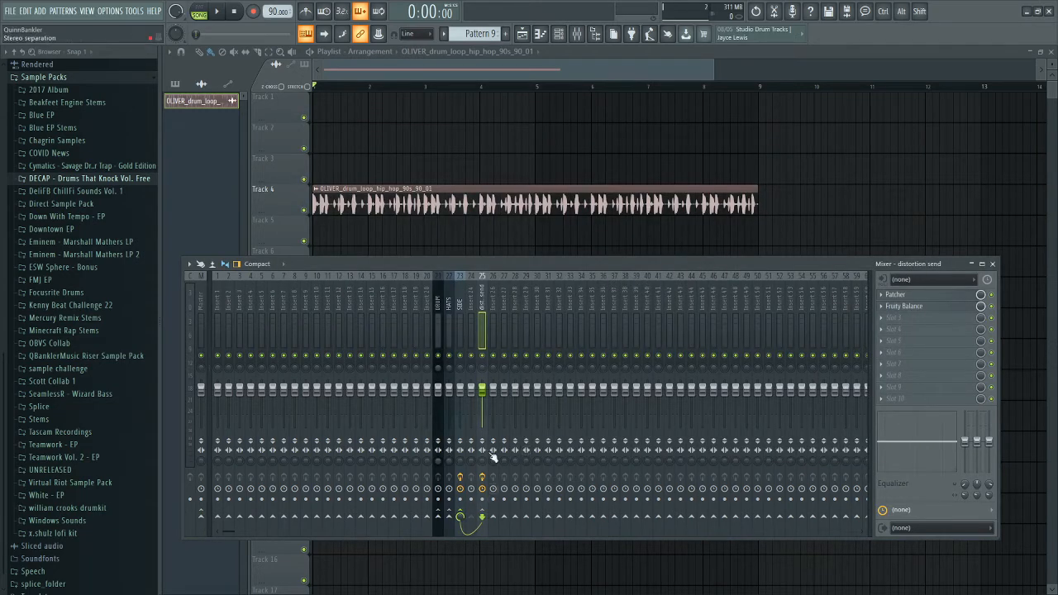
# Step: Set Insert 24's send level to the distortion send to about 82%
pyautogui.click(472, 311)
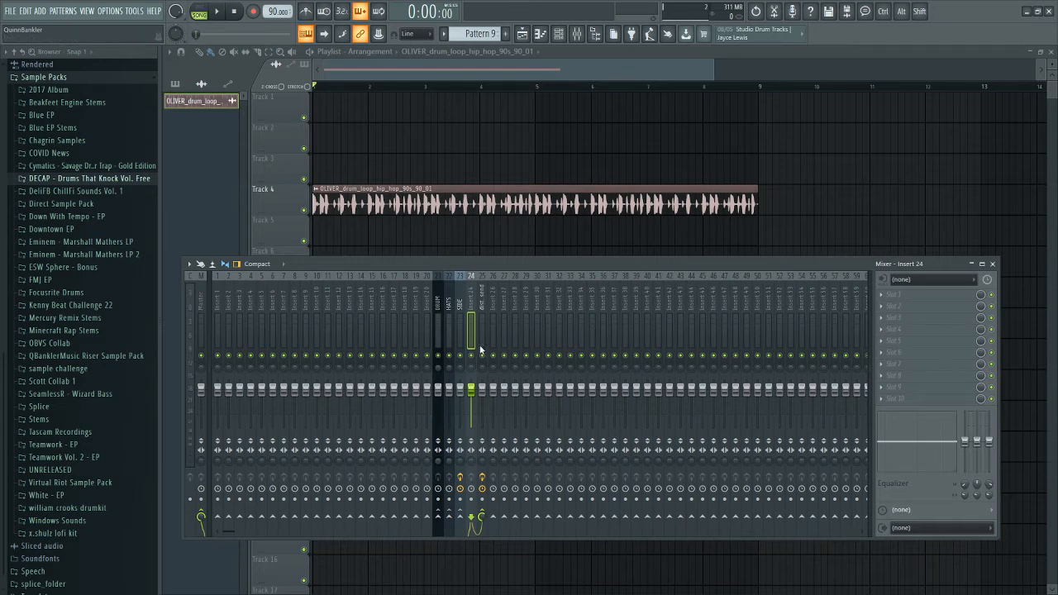
pyautogui.rightClick(479, 521)
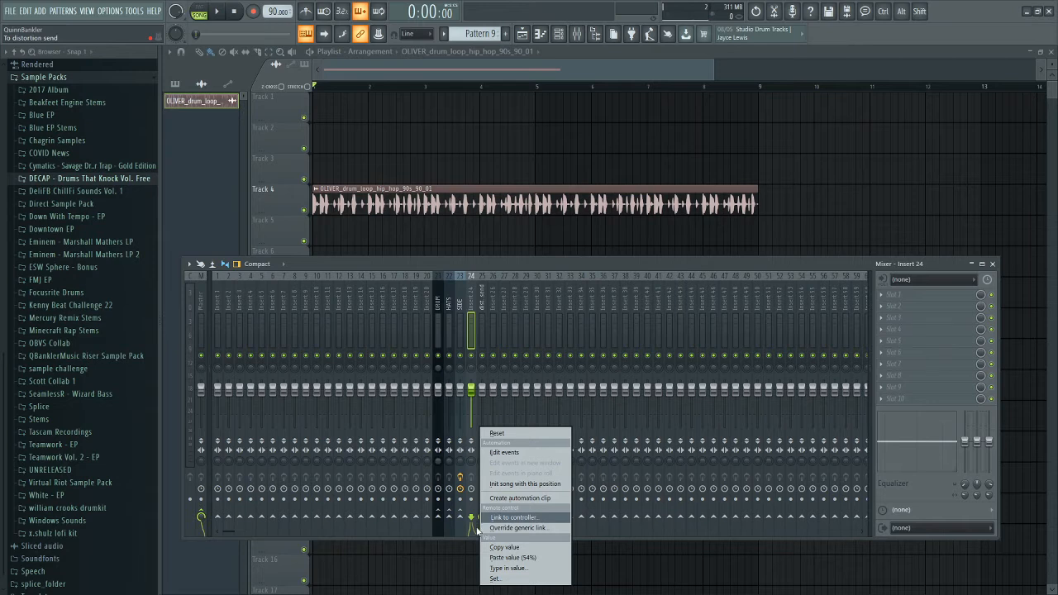
pyautogui.click(665, 539)
pyautogui.moveTo(482, 517); pyautogui.dragTo(482, 529)
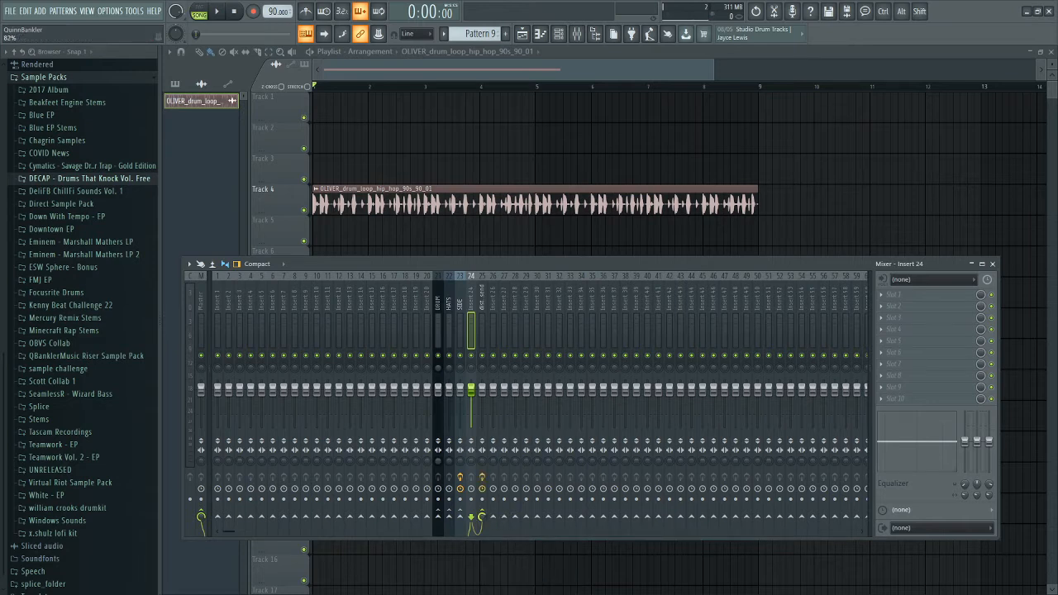
# Step: Reselect Insert 24 and audition the drum loop through the distortion send
pyautogui.click(593, 324)
pyautogui.click(500, 304)
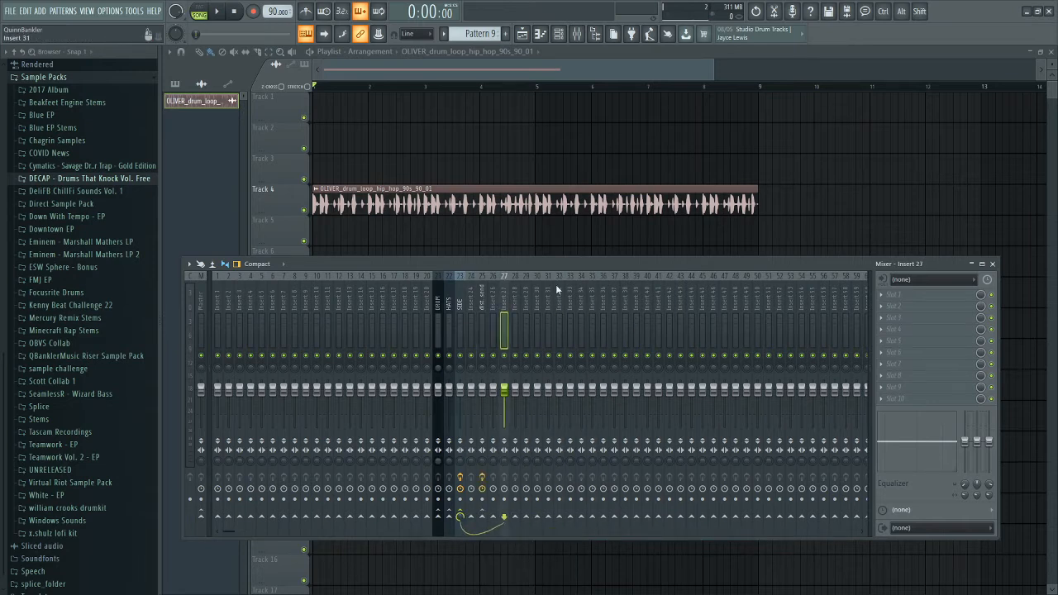
pyautogui.click(470, 323)
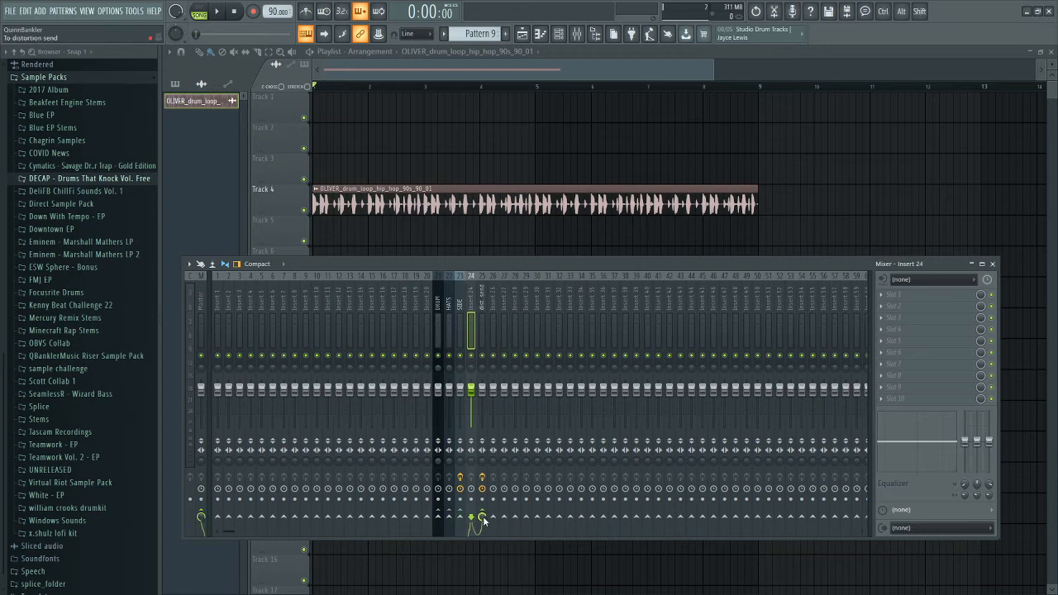
pyautogui.press('space')
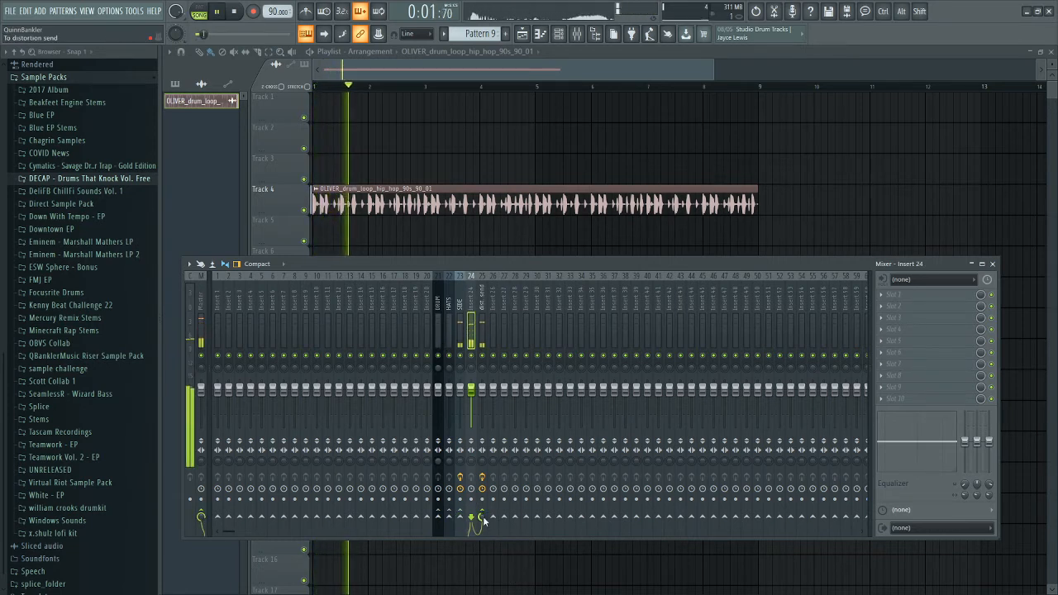
pyautogui.press('space')
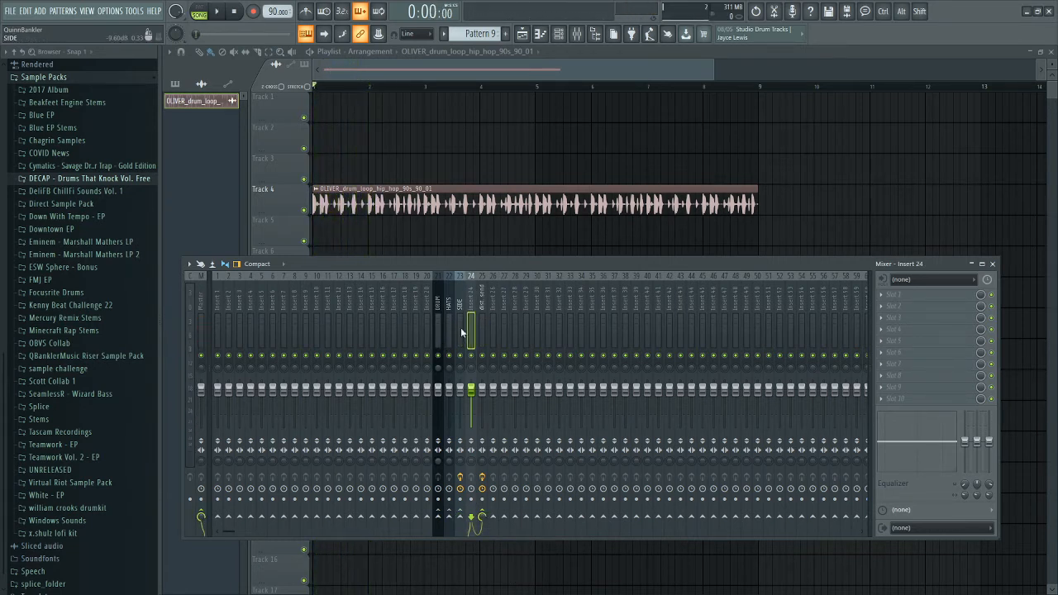
# Step: Load SerumFX into effect slot 3 of the distortion send and reposition its window
pyautogui.click(484, 319)
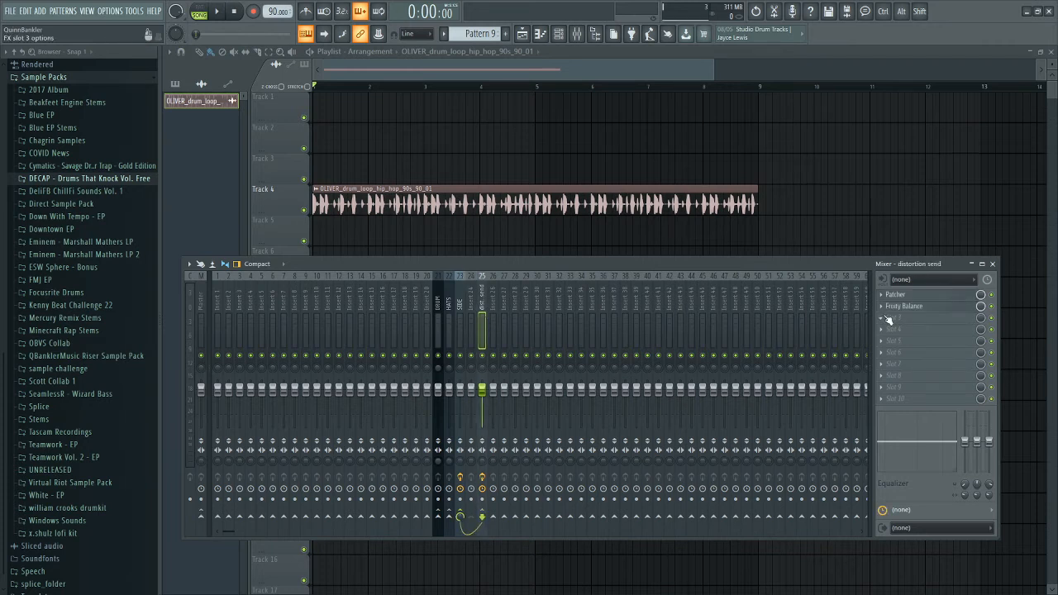
pyautogui.click(476, 297)
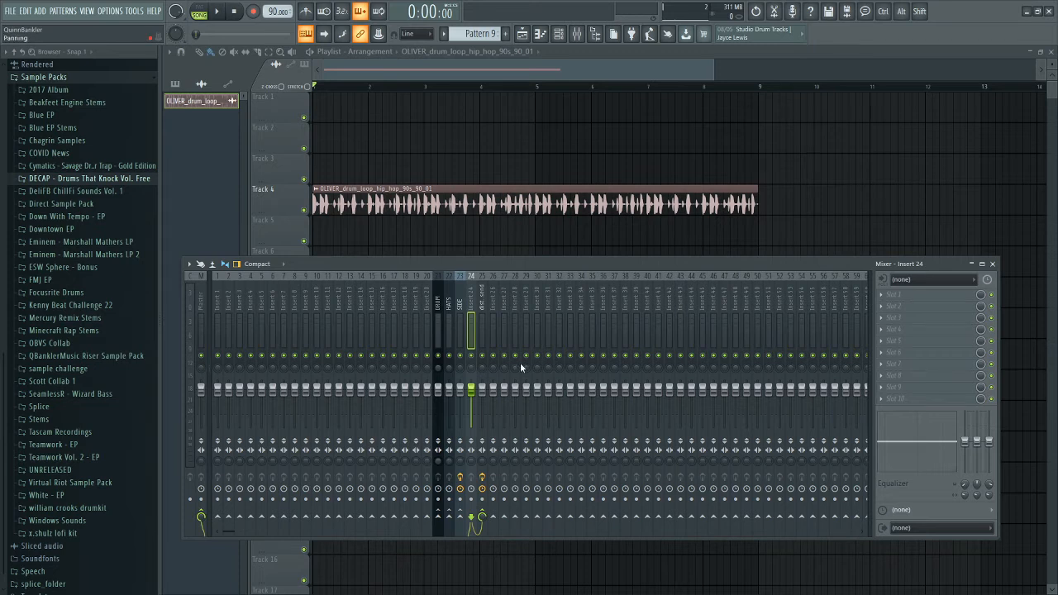
pyautogui.click(480, 313)
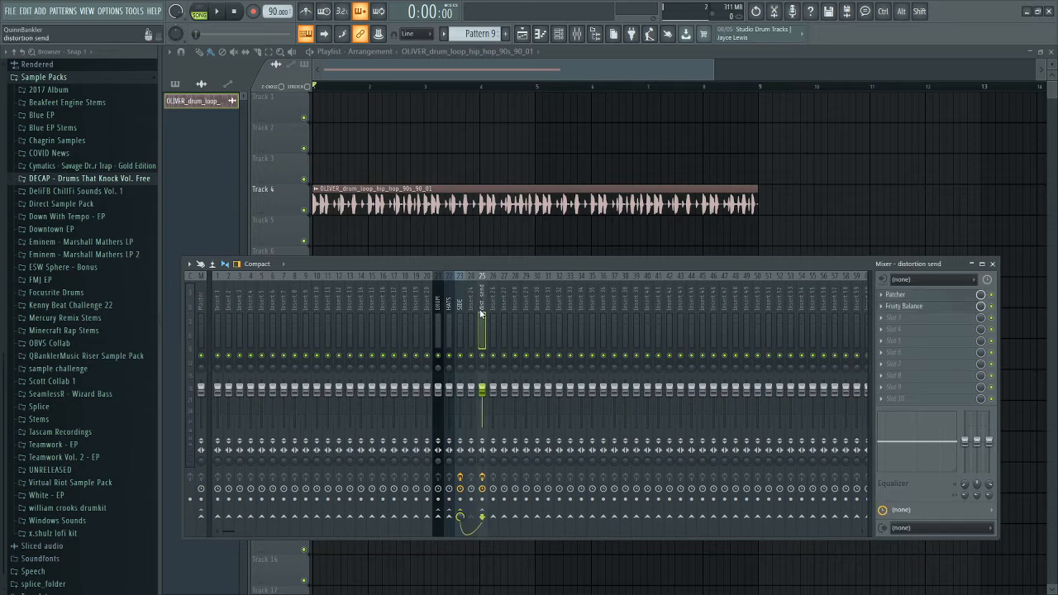
pyautogui.click(932, 330)
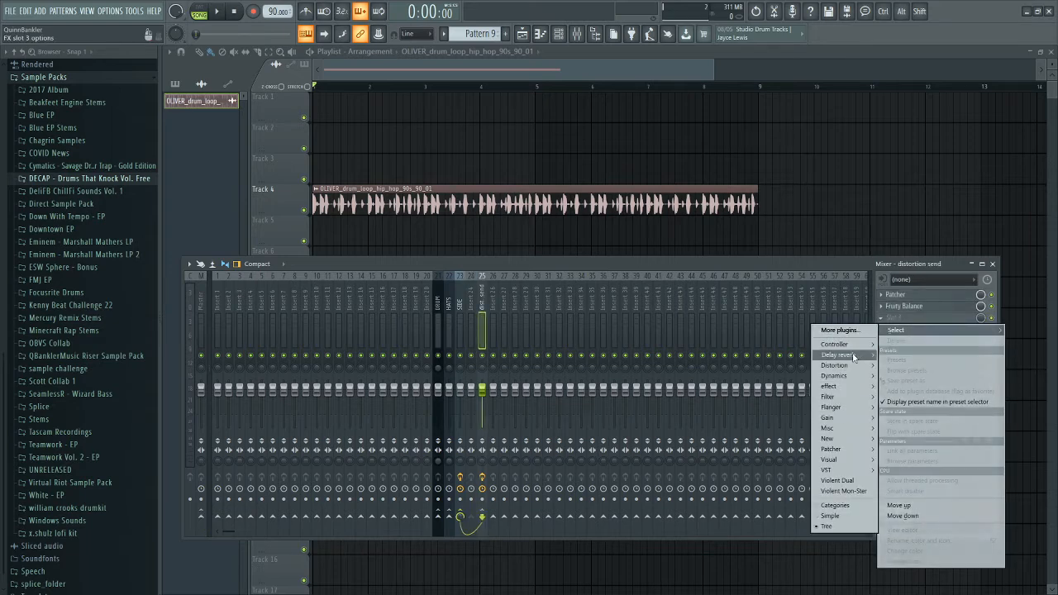
pyautogui.moveTo(854, 357)
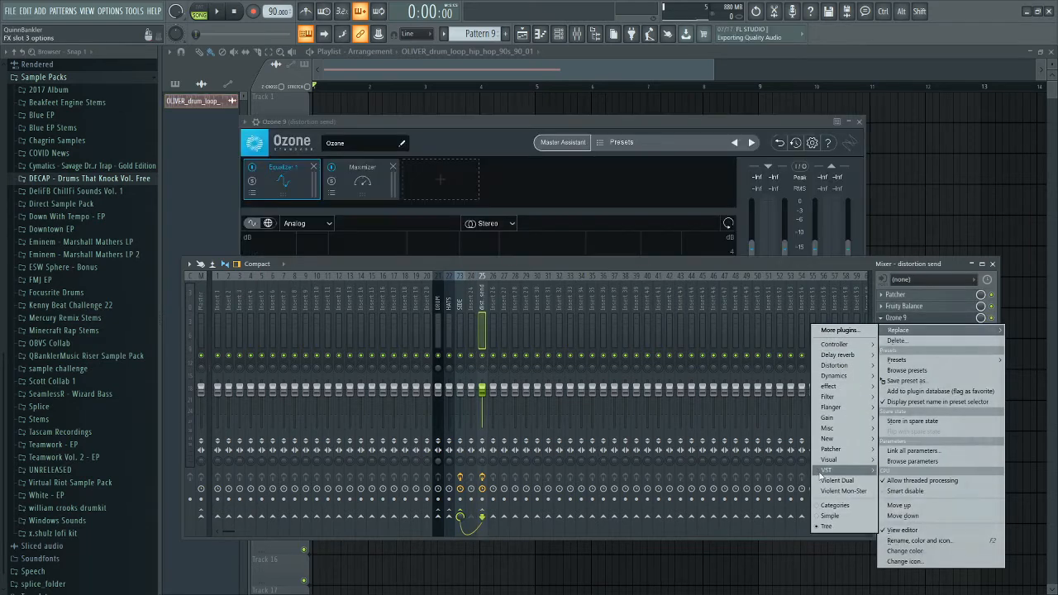
pyautogui.moveTo(827, 471)
pyautogui.click(760, 558)
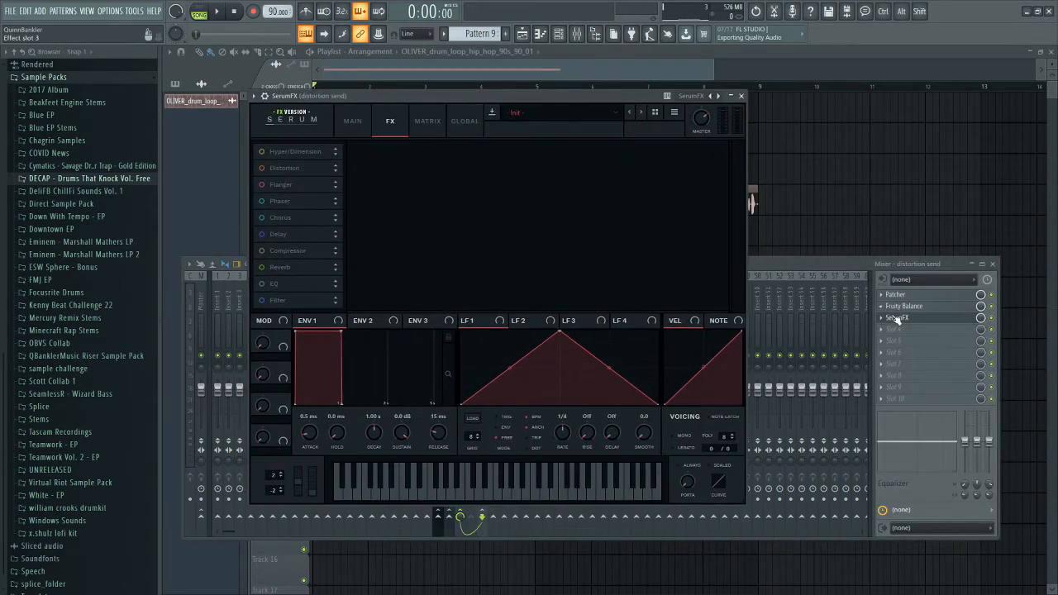
pyautogui.moveTo(417, 98); pyautogui.dragTo(508, 115)
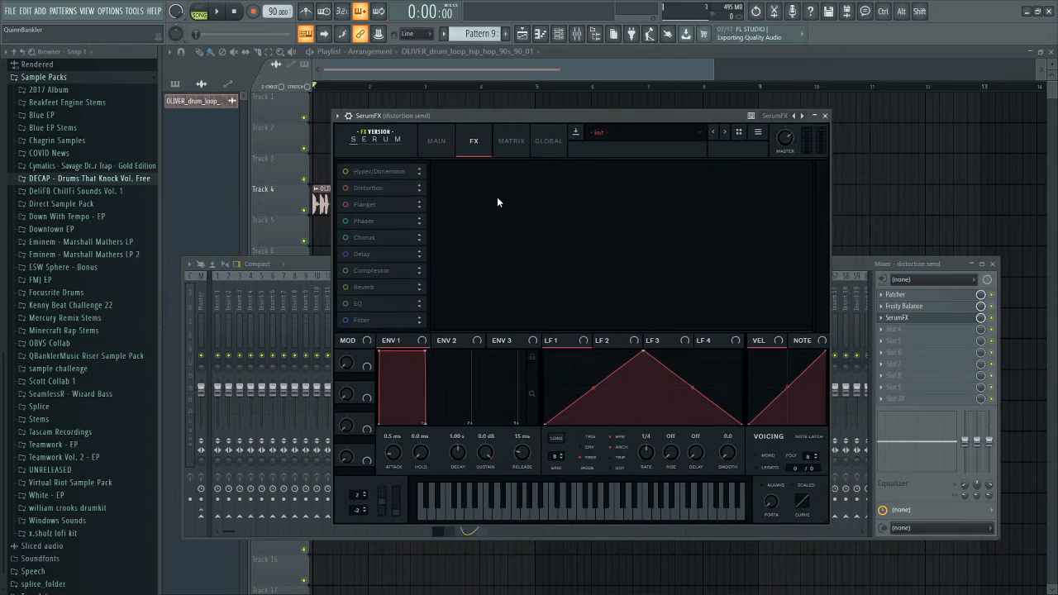
# Step: Switch SerumFX's Hyper/Dimension, Distortion and Flanger effects on and off again
pyautogui.click(347, 171)
pyautogui.click(347, 188)
pyautogui.click(347, 204)
pyautogui.click(348, 187)
pyautogui.click(348, 172)
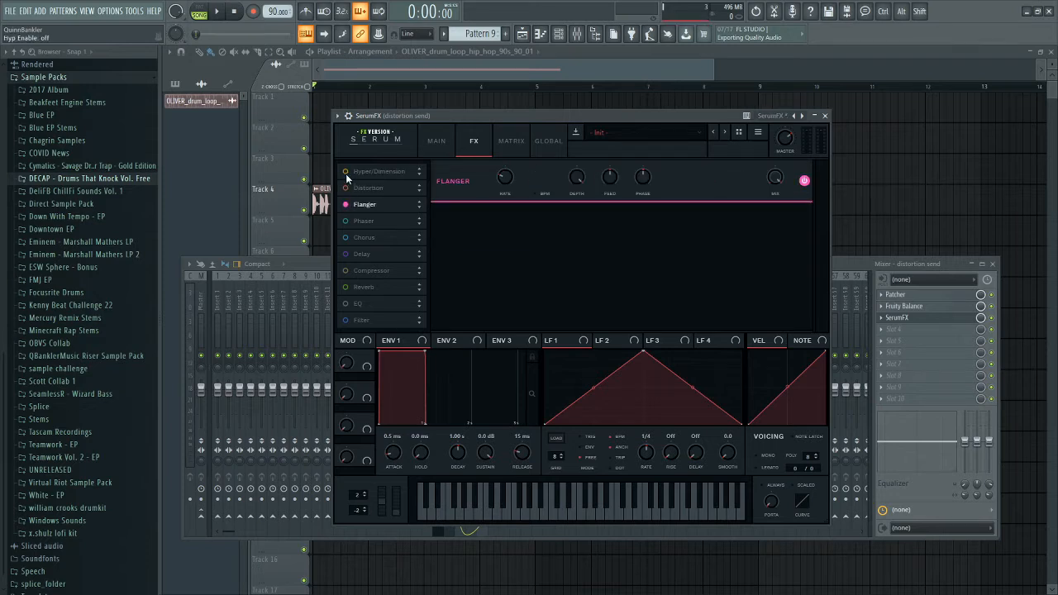
pyautogui.click(346, 204)
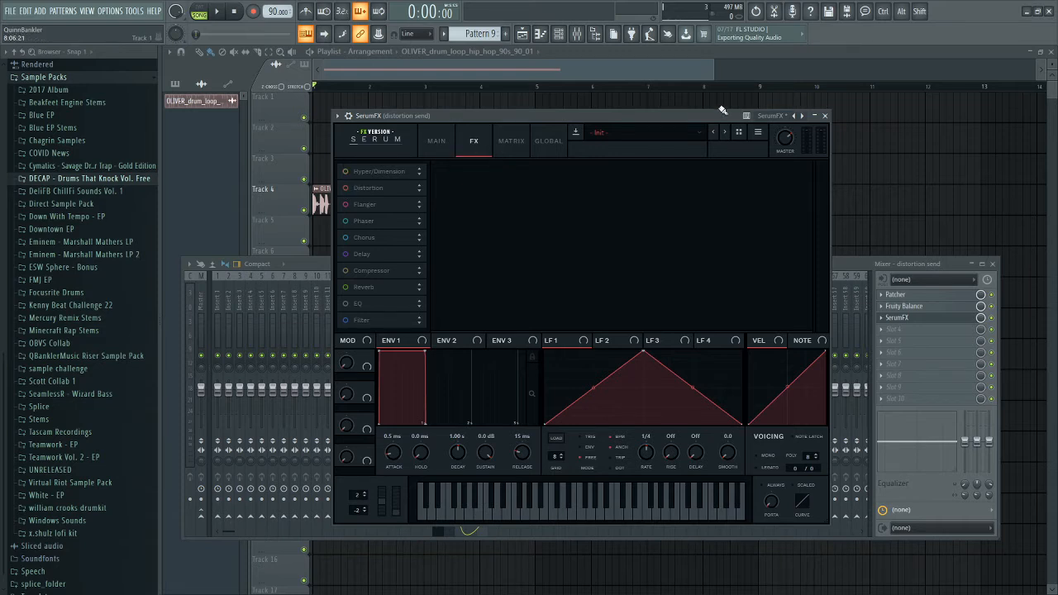
pyautogui.moveTo(638, 114)
pyautogui.mouseDown()
pyautogui.moveTo(613, 113)
pyautogui.moveTo(653, 111)
pyautogui.moveTo(638, 116)
pyautogui.mouseUp()
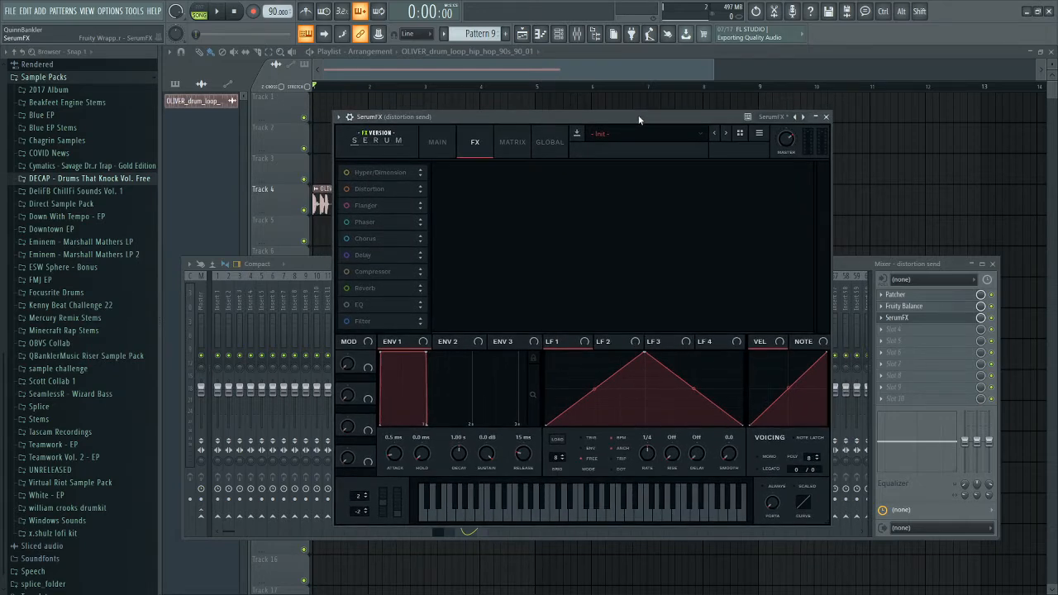
# Step: Enable only the Hyper/Dimension effect in SerumFX, with Distortion and Flanger switched off
pyautogui.click(347, 189)
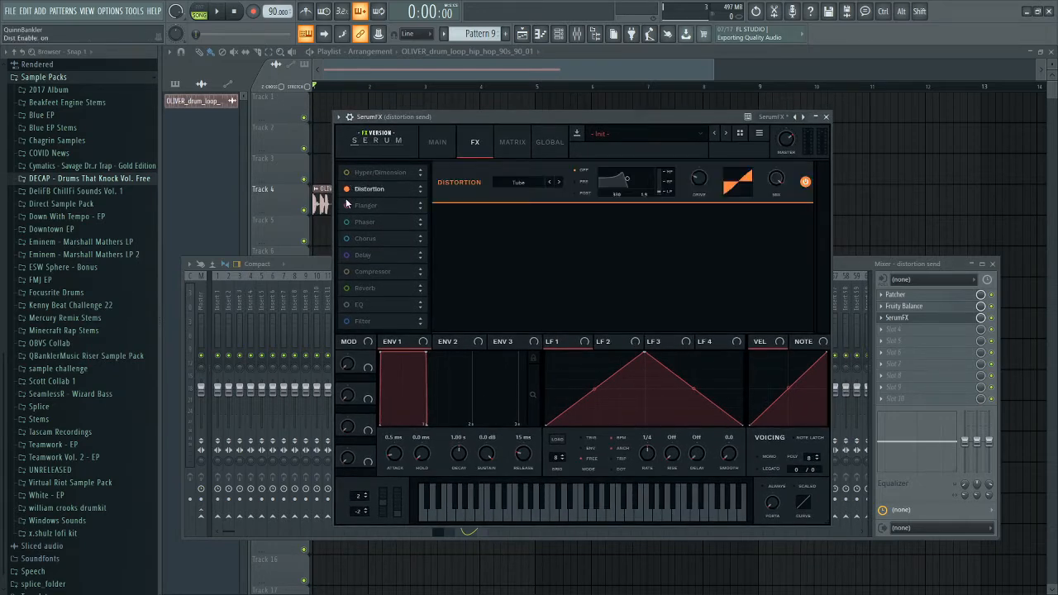
pyautogui.click(347, 205)
pyautogui.click(347, 188)
pyautogui.click(348, 172)
pyautogui.click(347, 205)
pyautogui.moveTo(695, 117); pyautogui.dragTo(782, 121)
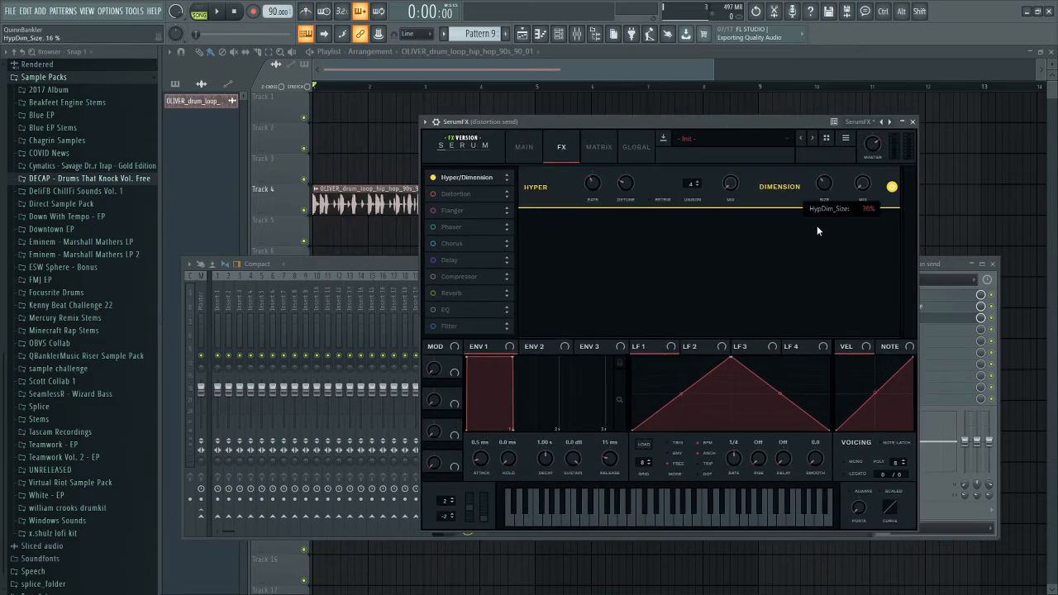
# Step: Audition the loop, check Insert 24's send to the distortion track, and return to the distortion send
pyautogui.click(957, 266)
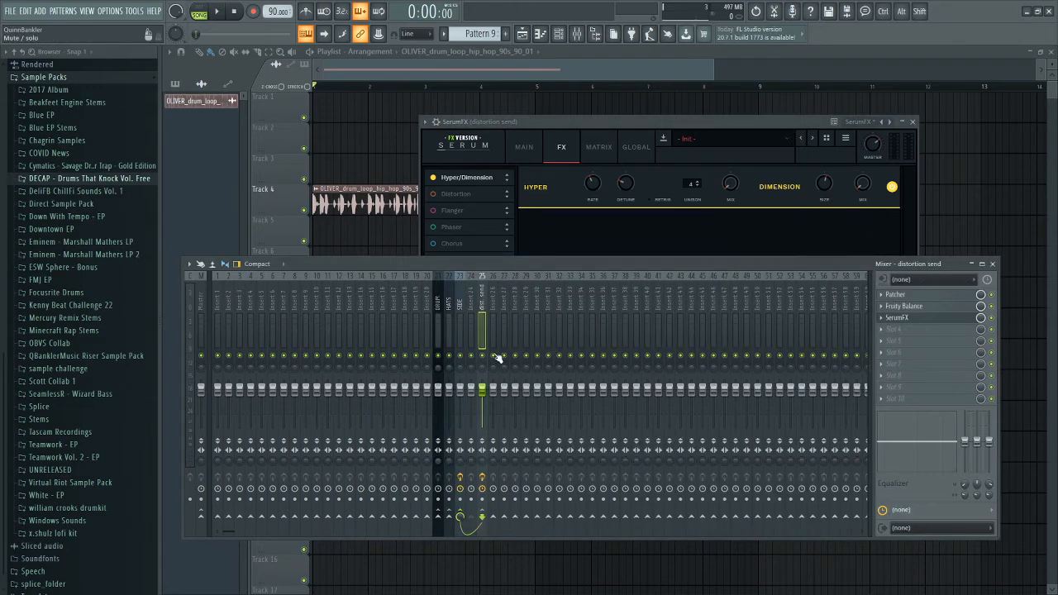
pyautogui.press('space')
pyautogui.press('space')
pyautogui.click(470, 319)
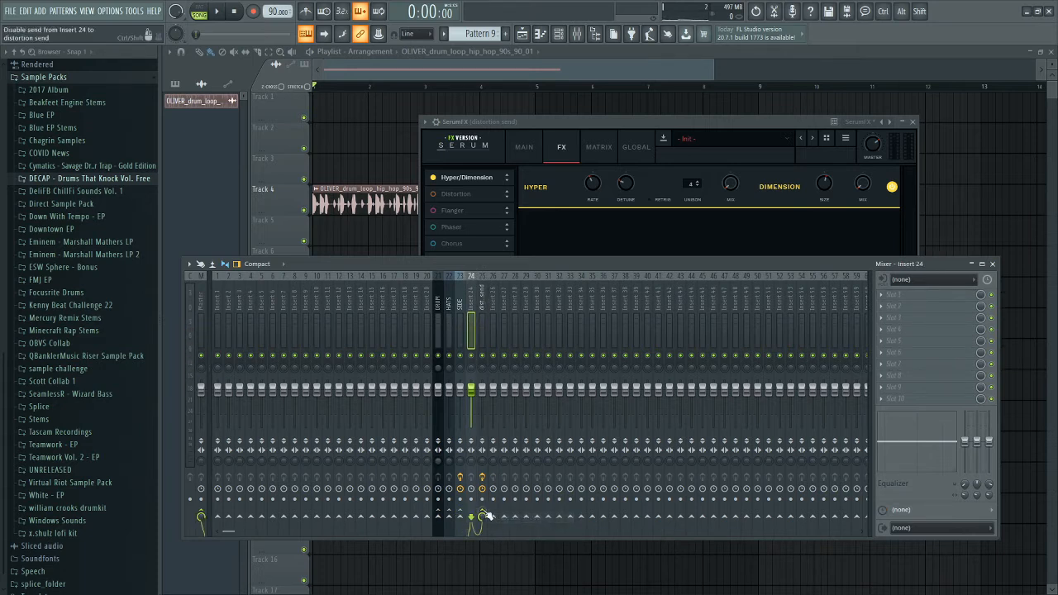
pyautogui.rightClick(484, 515)
pyautogui.click(514, 525)
pyautogui.click(483, 347)
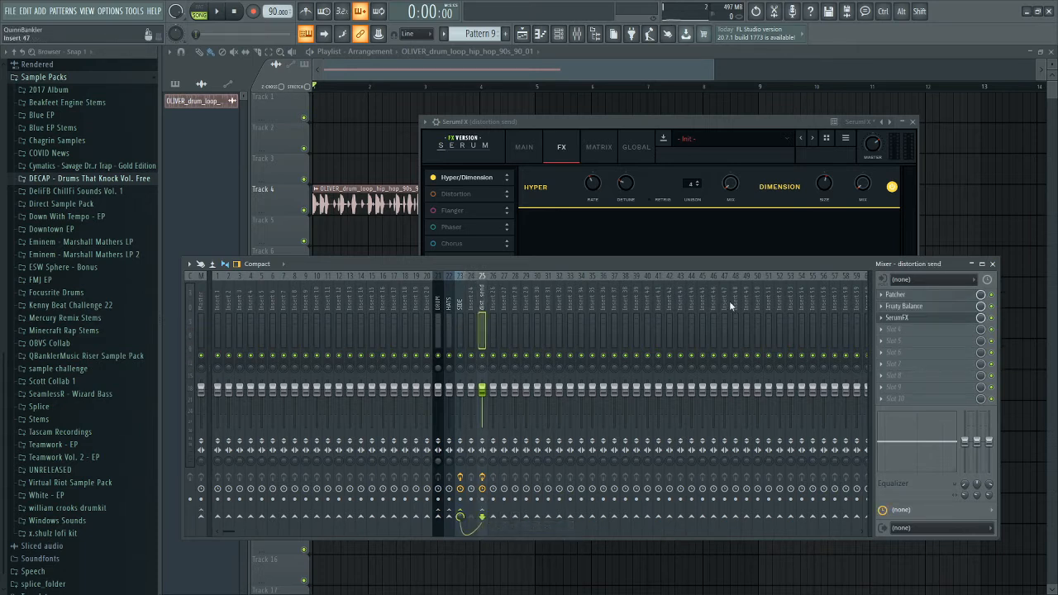
# Step: Adjust the Dimension size and mix in SerumFX while the drum loop plays
pyautogui.press('space')
pyautogui.moveTo(777, 127); pyautogui.dragTo(770, 148)
pyautogui.moveTo(860, 205)
pyautogui.mouseDown()
pyautogui.moveTo(864, 187)
pyautogui.moveTo(858, 208)
pyautogui.mouseUp()
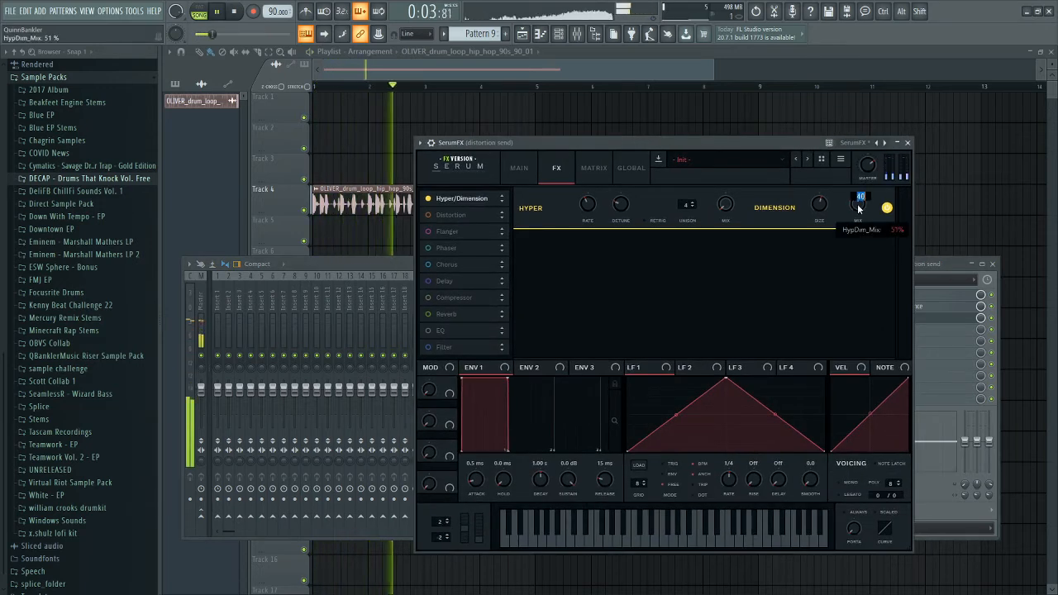
pyautogui.press('space')
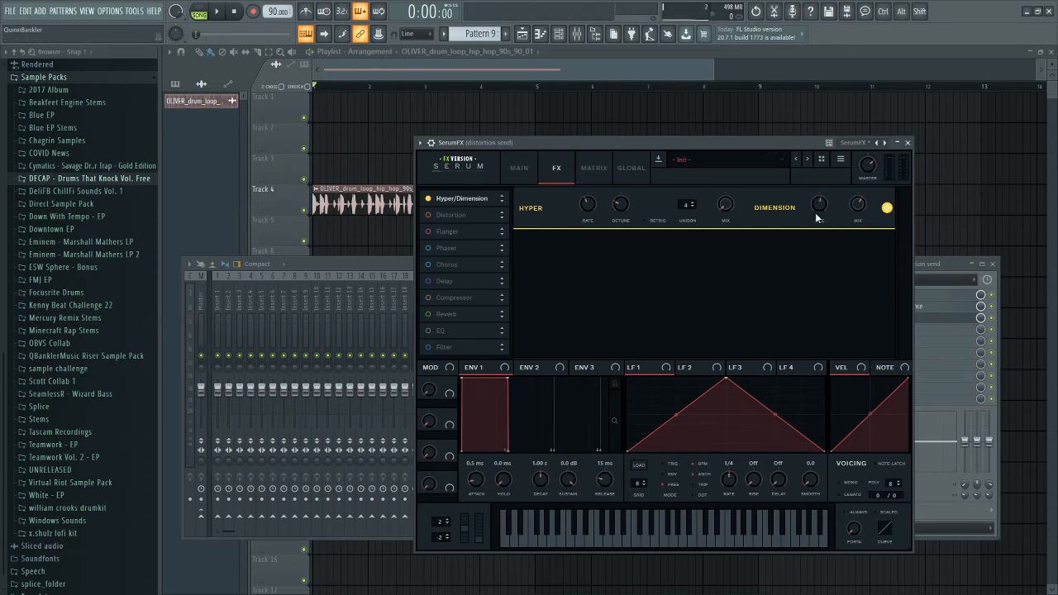
pyautogui.press('space')
pyautogui.moveTo(816, 210); pyautogui.dragTo(816, 248)
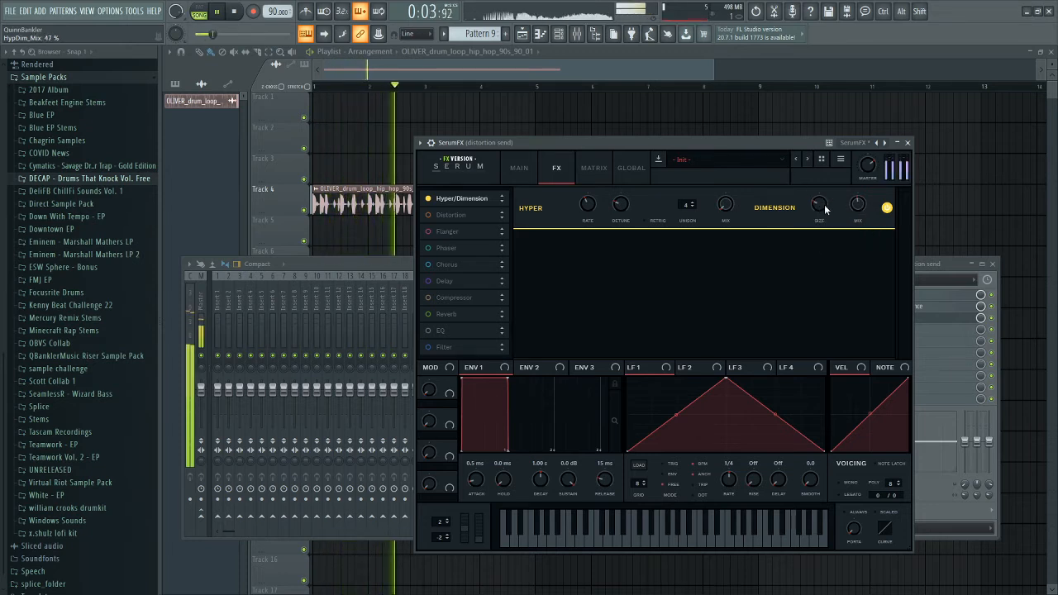
pyautogui.moveTo(861, 207); pyautogui.dragTo(858, 237)
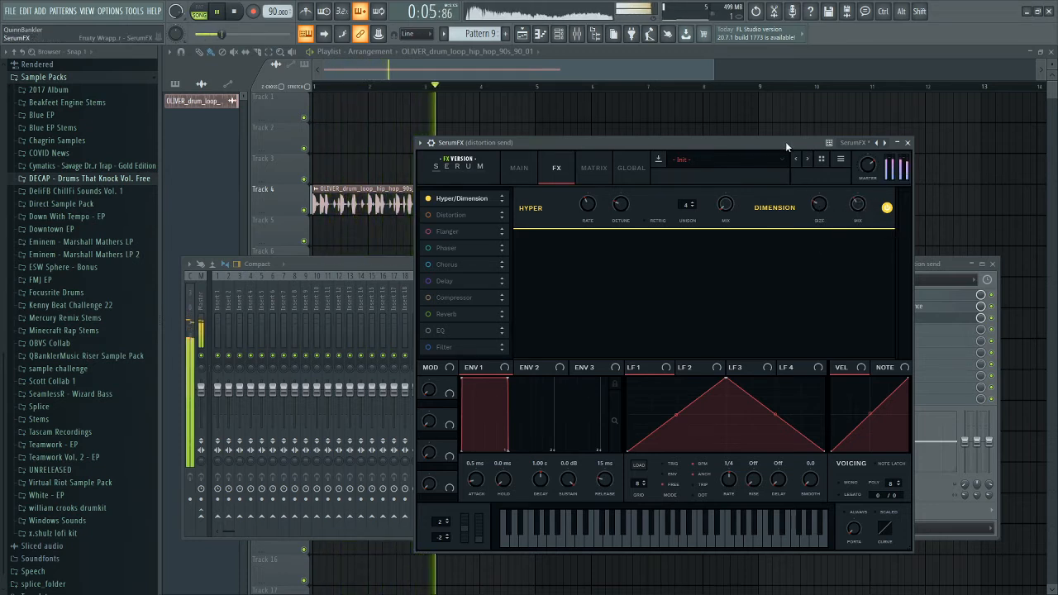
pyautogui.press('space')
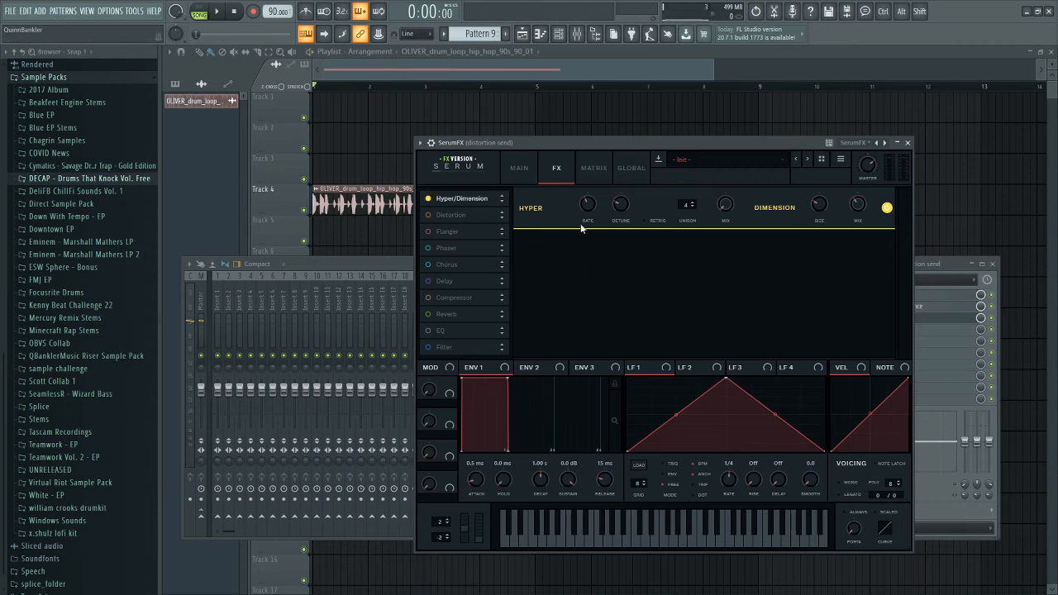
# Step: Adjust the Hyper rate, detune and mix in SerumFX while the drum loop plays
pyautogui.moveTo(631, 142); pyautogui.dragTo(595, 144)
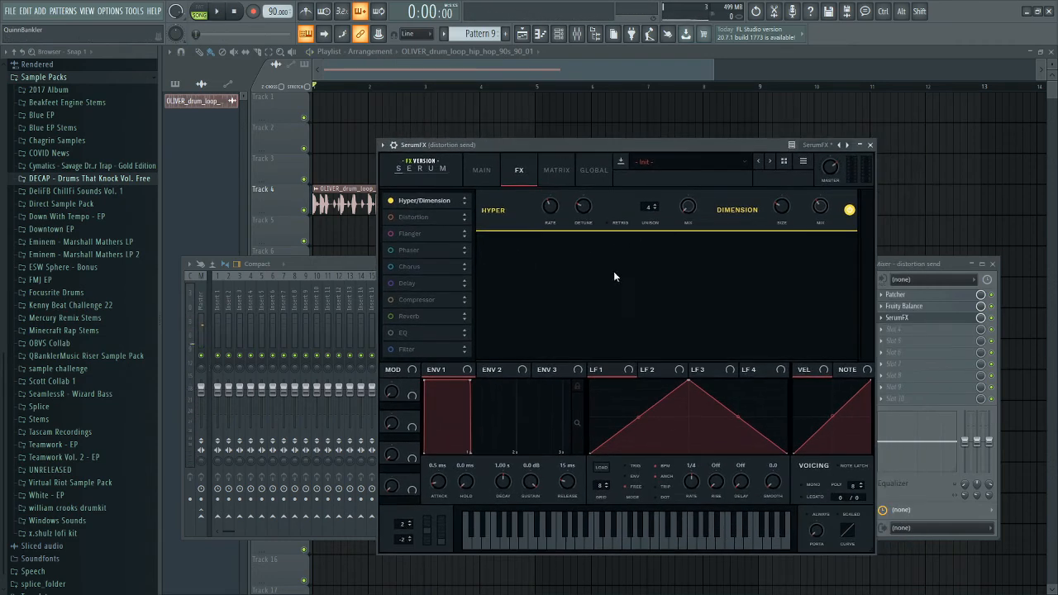
pyautogui.press('space')
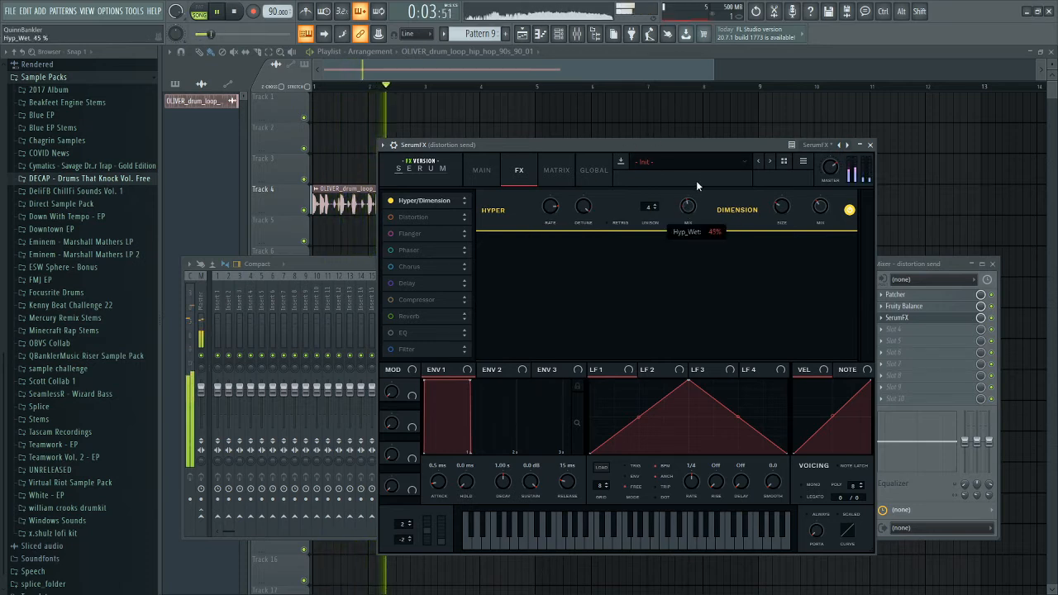
pyautogui.moveTo(685, 210); pyautogui.dragTo(683, 231)
pyautogui.press('space')
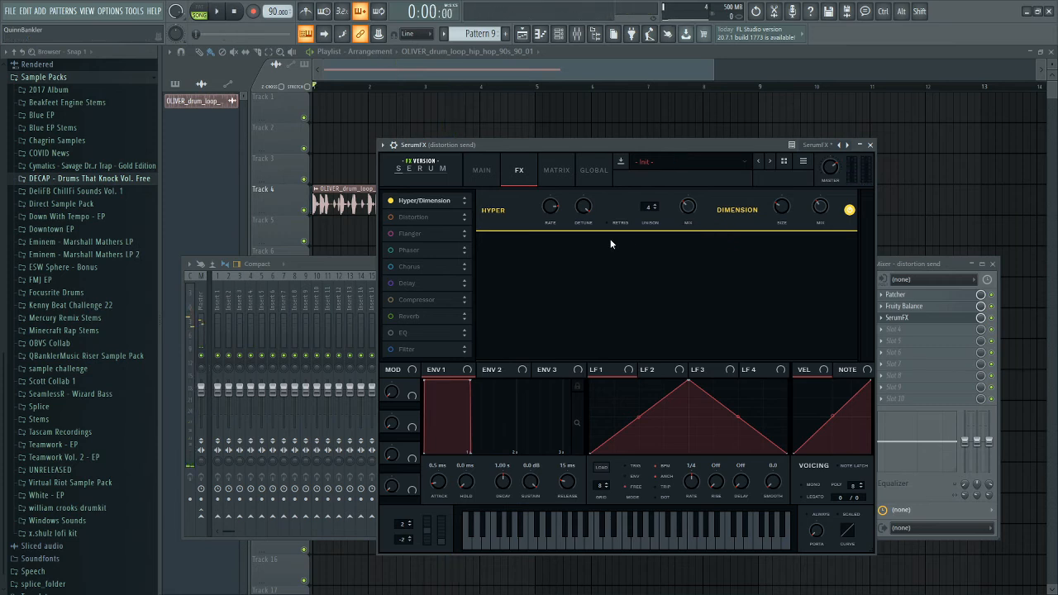
# Step: Enable the SerumFX Chorus, switch its filter to HPF, and set its mix to about 49% during playback
pyautogui.click(391, 267)
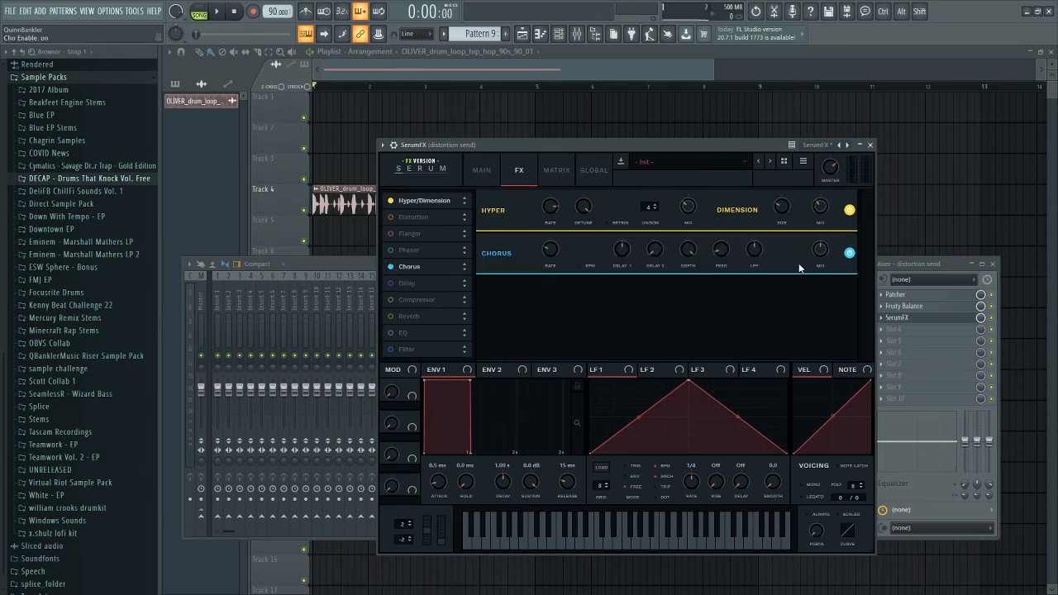
pyautogui.press('space')
pyautogui.click(754, 266)
pyautogui.moveTo(821, 255)
pyautogui.mouseDown()
pyautogui.moveTo(822, 245)
pyautogui.moveTo(817, 266)
pyautogui.moveTo(821, 252)
pyautogui.mouseUp()
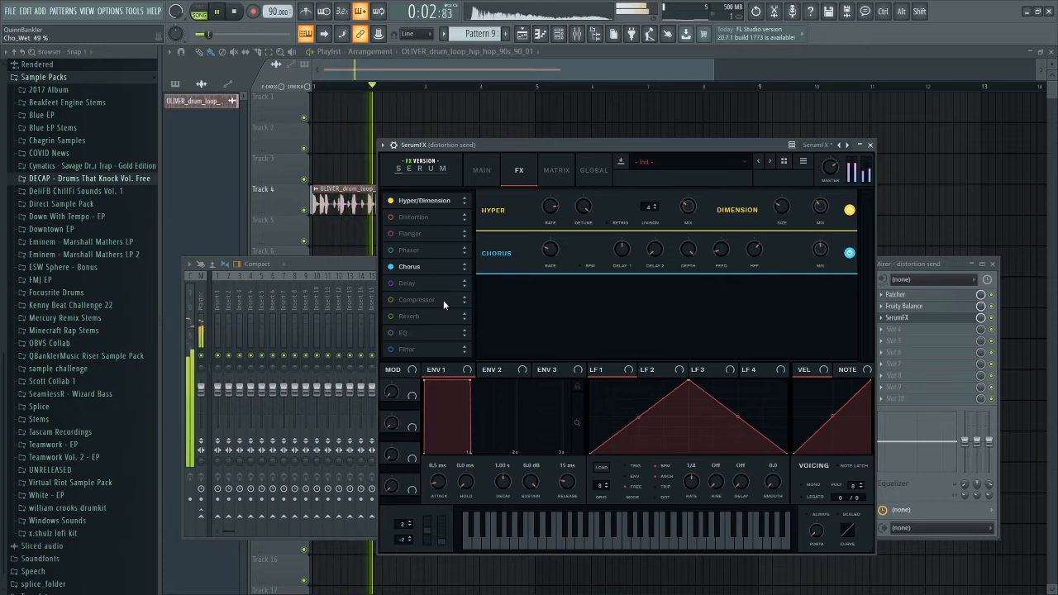
pyautogui.press('space')
# Step: Enable the SerumFX Reverb, raise its mix to about 78%, and adjust its decay while the drum loop plays
pyautogui.click(391, 316)
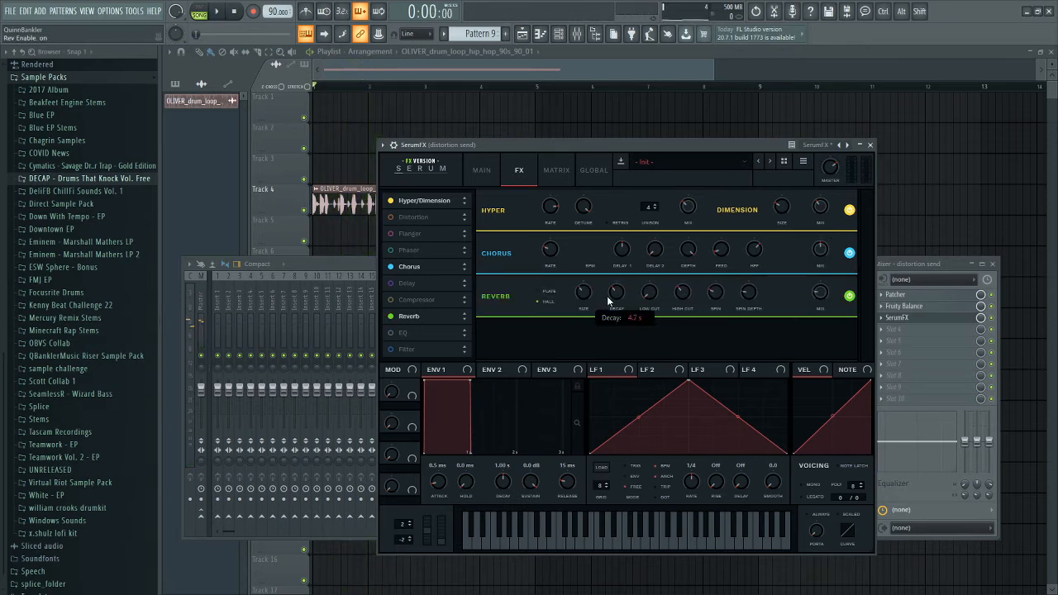
pyautogui.press('space')
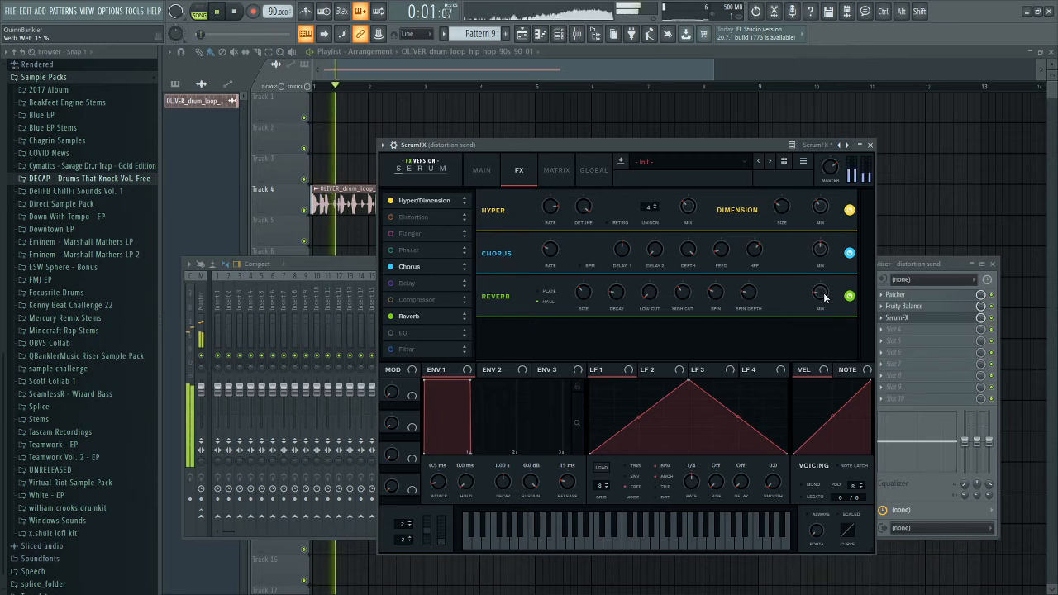
pyautogui.moveTo(825, 296); pyautogui.dragTo(831, 256)
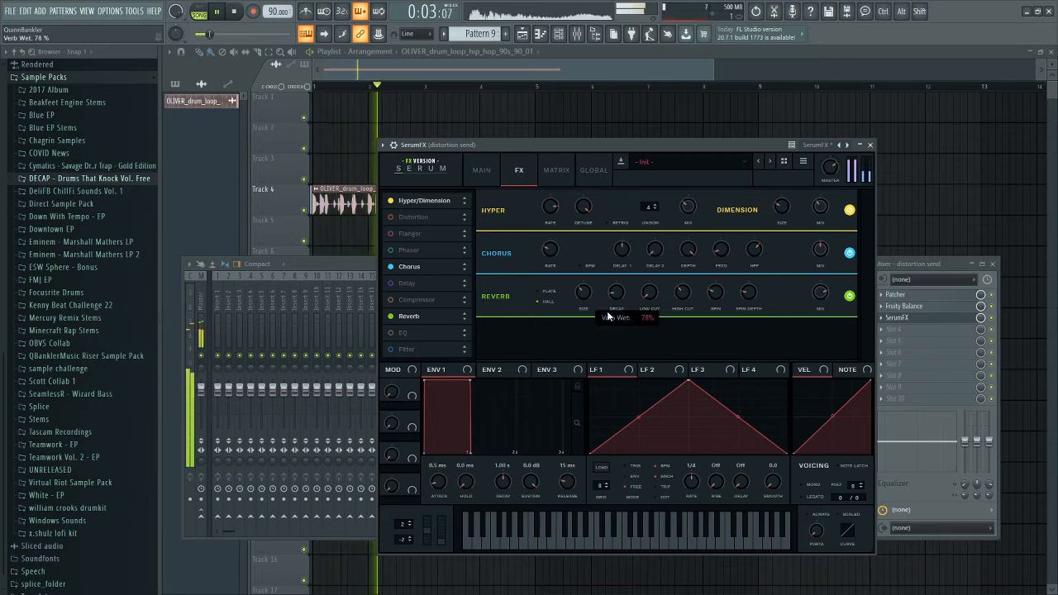
pyautogui.moveTo(615, 303); pyautogui.dragTo(614, 299)
# Step: Adjust the Reverb's low cut, high cut and spin depth, lower its mix, and stop playback
pyautogui.moveTo(652, 281)
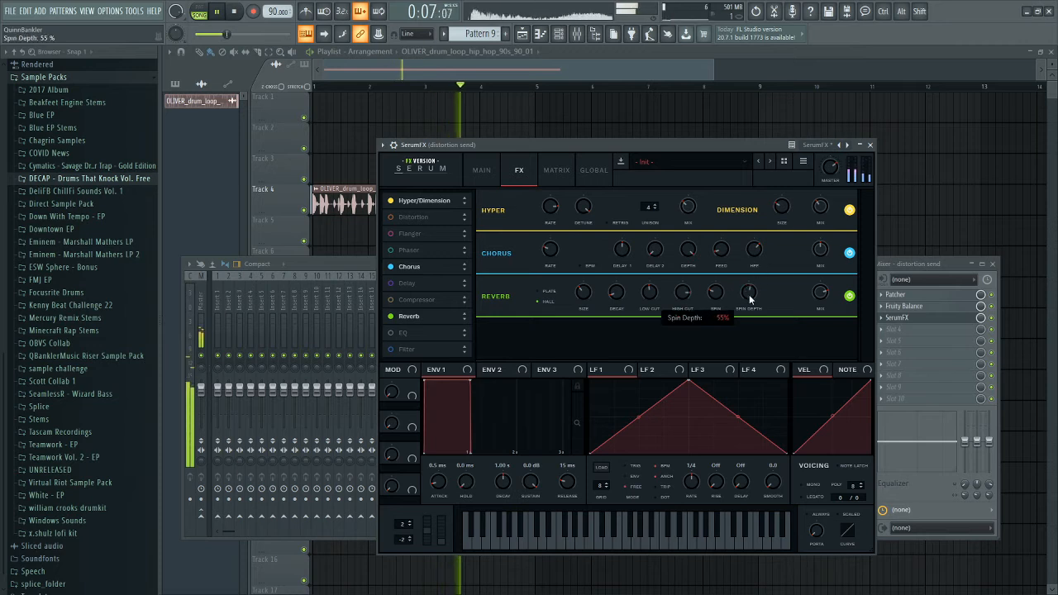
pyautogui.moveTo(737, 307)
pyautogui.moveTo(809, 306)
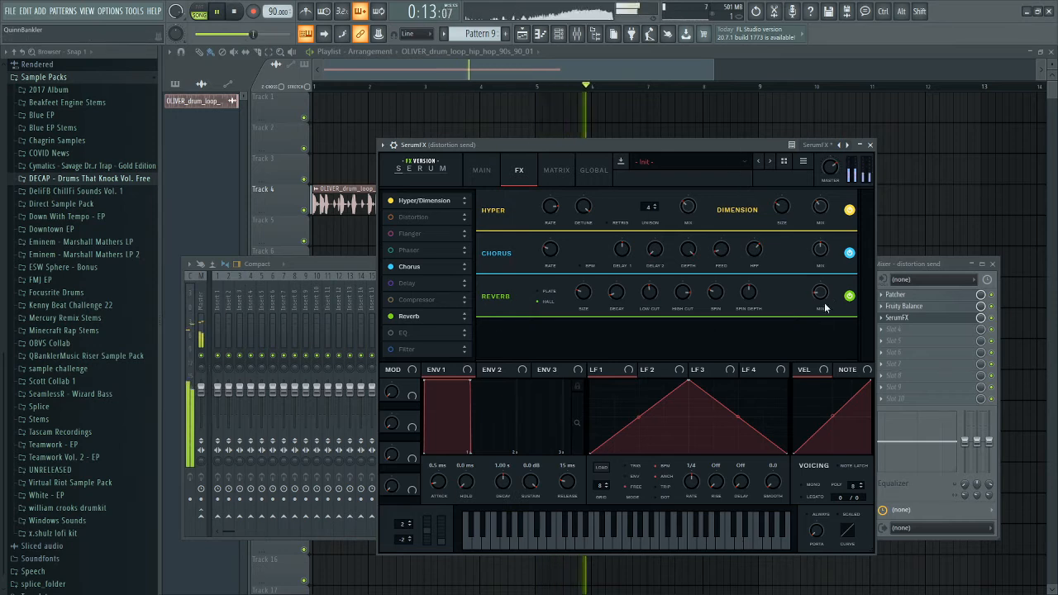
pyautogui.moveTo(823, 298); pyautogui.dragTo(719, 296)
pyautogui.press('space')
# Step: Enable the SerumFX Distortion ahead of the Chorus, switch it to Stomp Box with about 57% drive during playback, and close SerumFX
pyautogui.moveTo(397, 216); pyautogui.dragTo(415, 264)
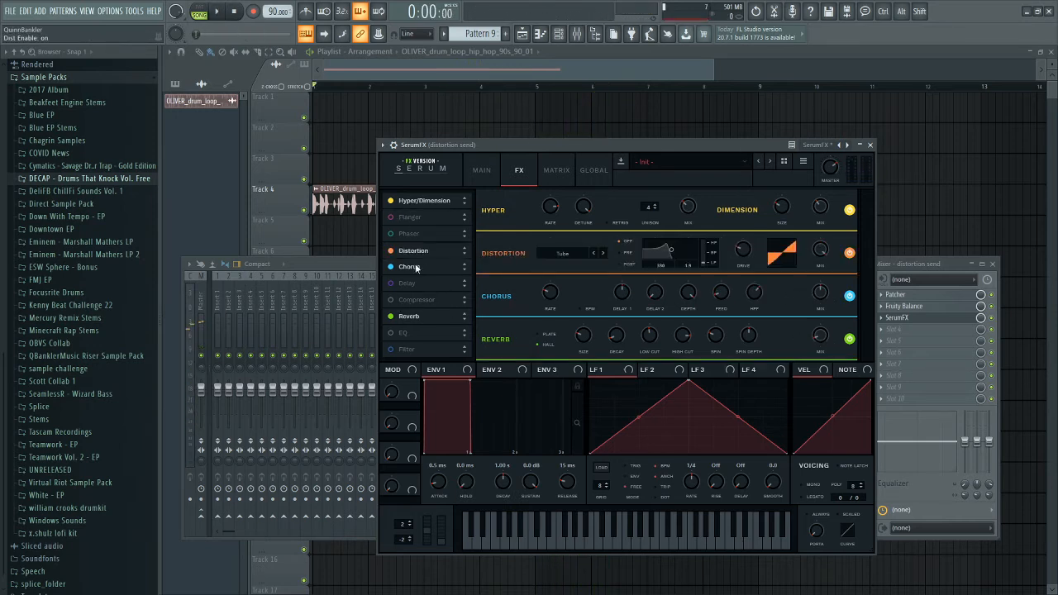
pyautogui.moveTo(425, 322); pyautogui.dragTo(445, 253)
pyautogui.press('space')
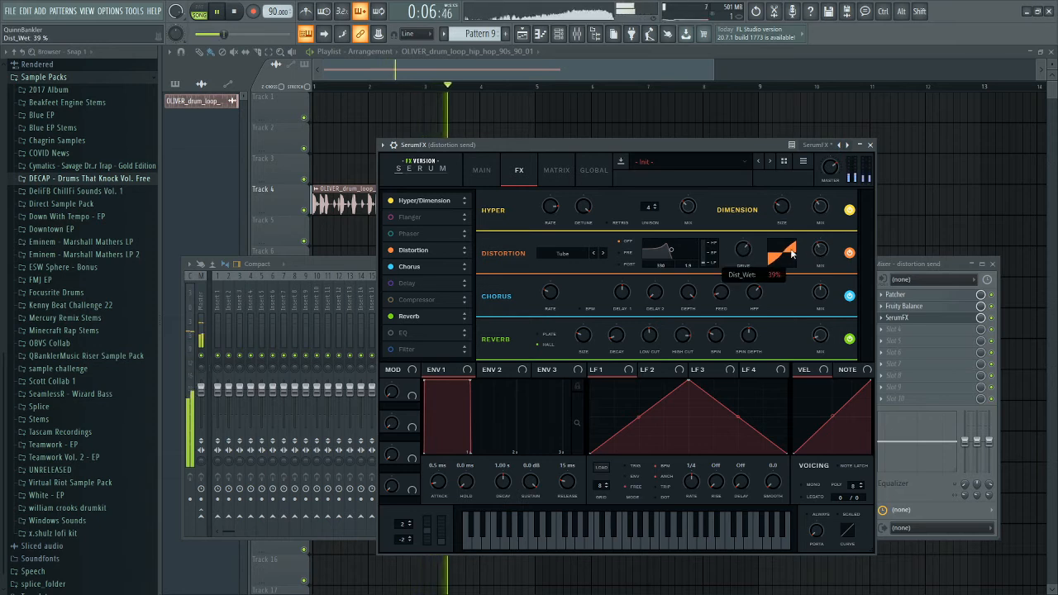
pyautogui.click(560, 254)
pyautogui.click(571, 435)
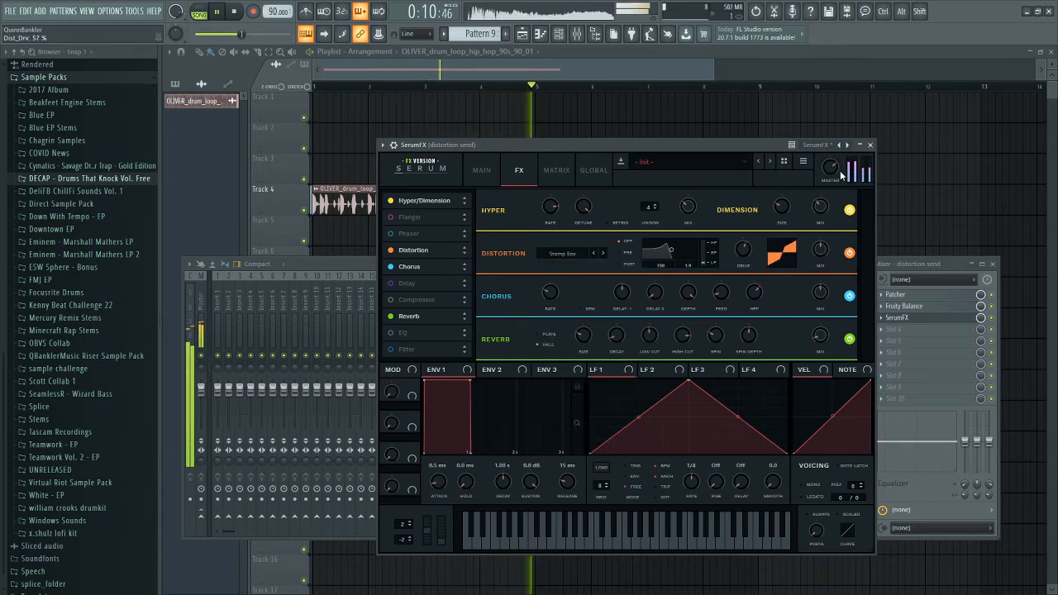
pyautogui.click(869, 145)
# Step: Route Insert 24 straight to the Master and audition the drum loop without the distortion send
pyautogui.click(470, 318)
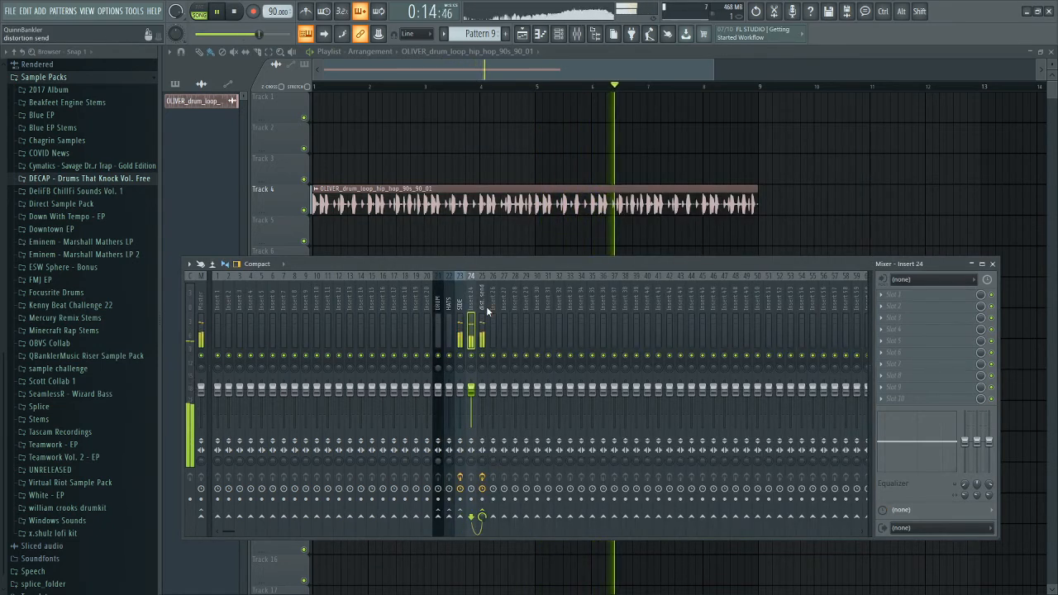
pyautogui.press('F9')
pyautogui.press('space')
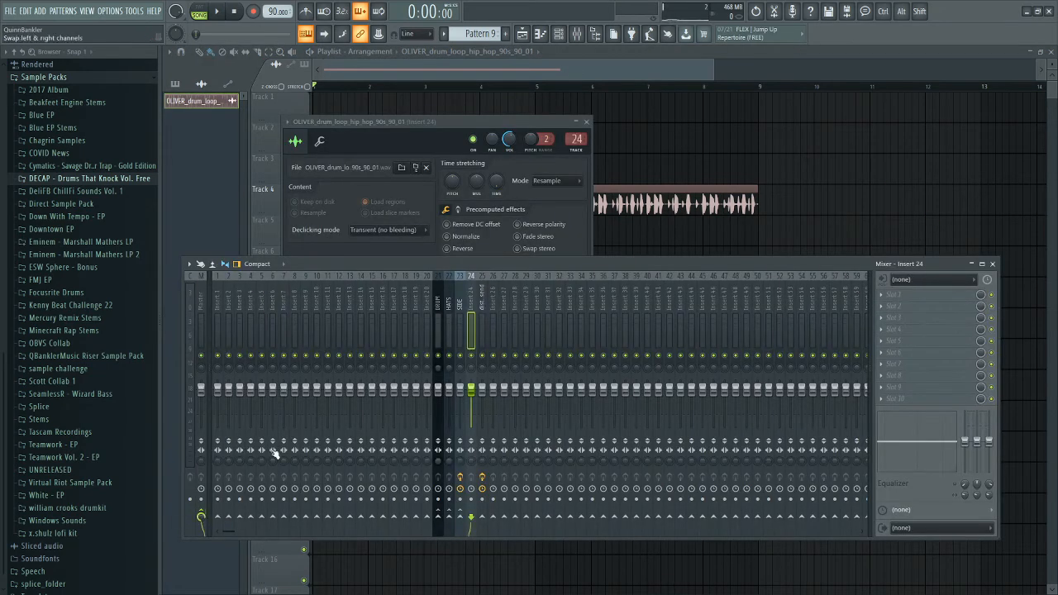
pyautogui.press('space')
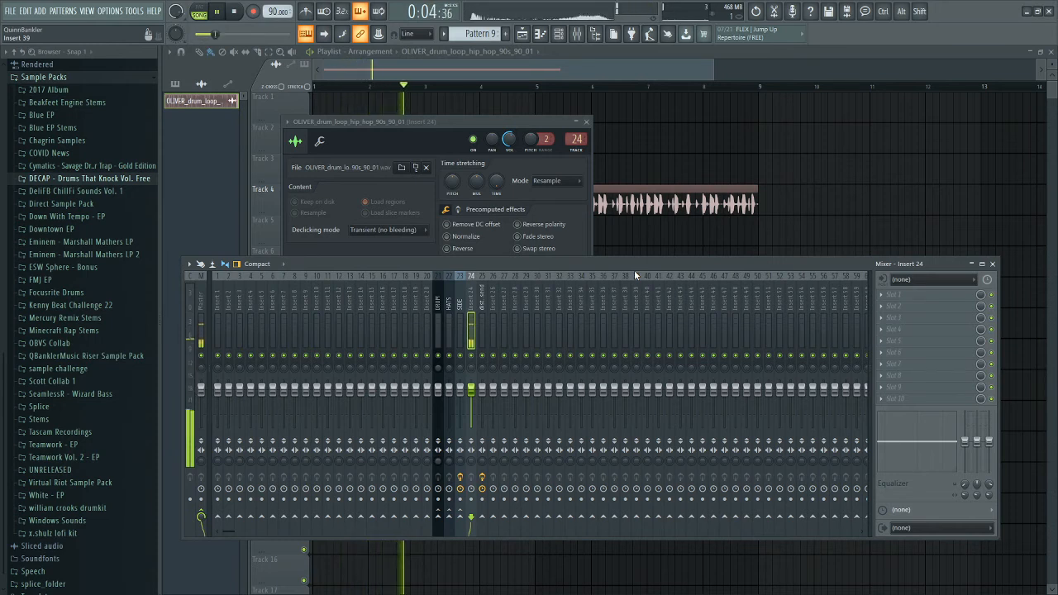
pyautogui.press('space')
# Step: Route Insert 24 only to the distortion send track, audition the processed loop, and close the drum loop's channel settings
pyautogui.rightClick(482, 518)
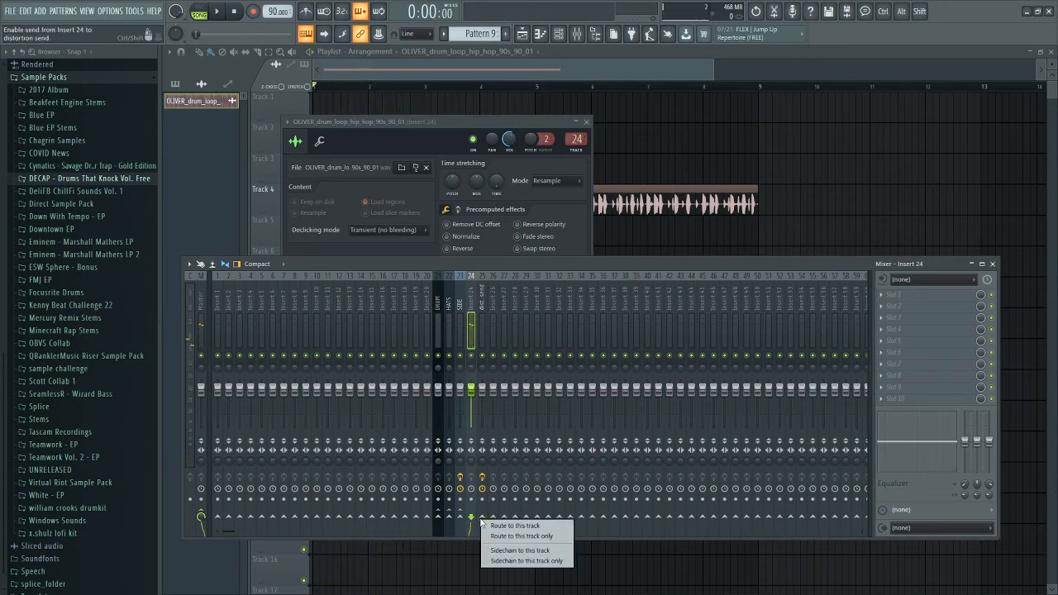
pyautogui.click(521, 535)
pyautogui.press('space')
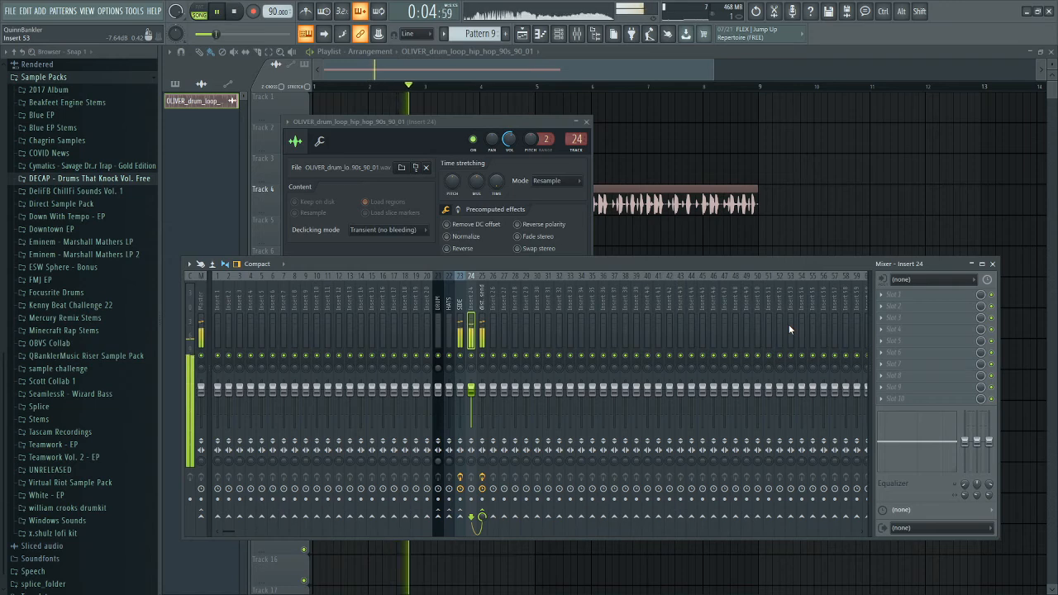
pyautogui.press('space')
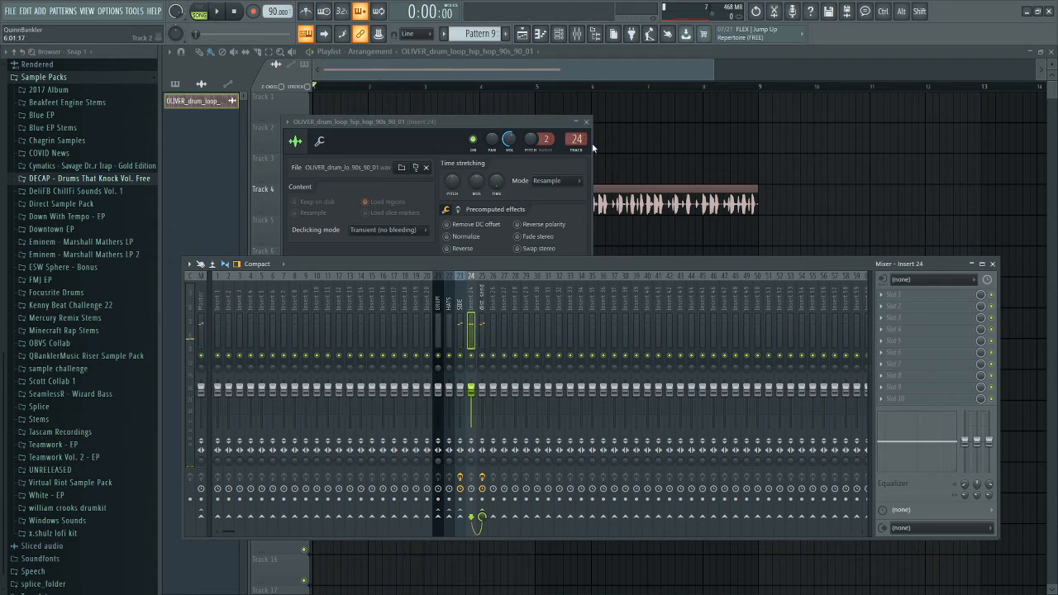
pyautogui.click(586, 121)
# Step: Open the distortion send's Patcher and move the top Saturation Knob plus the middle and lower Maximus and Saturation Knob modules upward
pyautogui.click(481, 306)
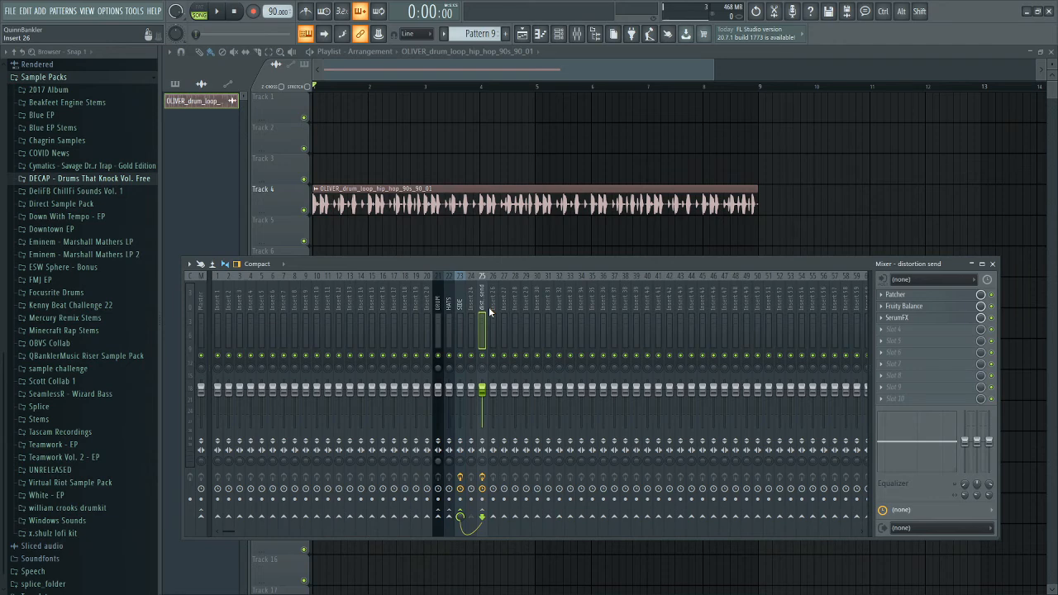
pyautogui.click(895, 294)
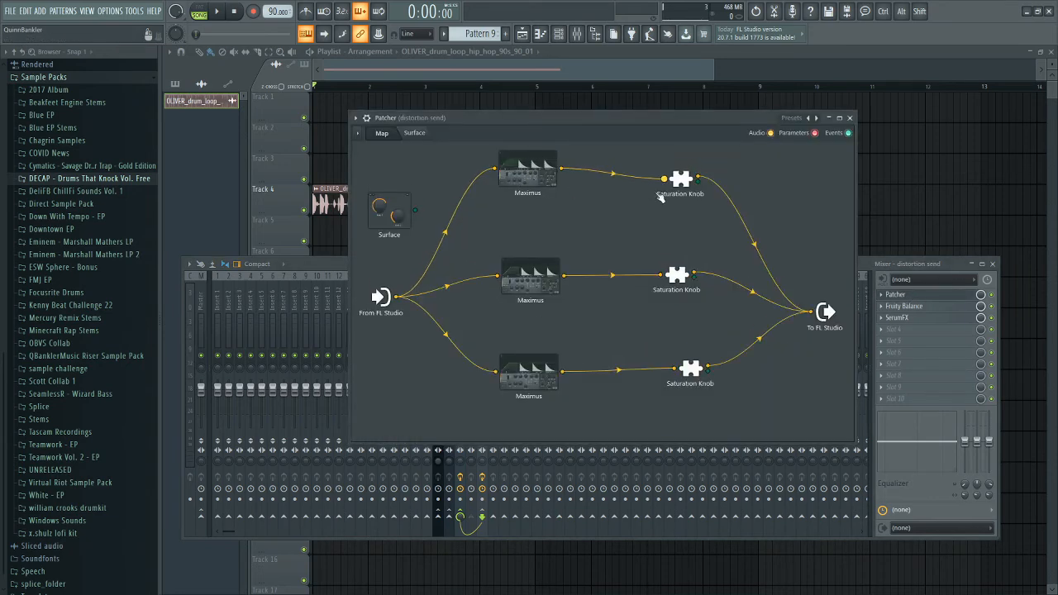
pyautogui.moveTo(663, 190); pyautogui.dragTo(663, 172)
pyautogui.moveTo(546, 276); pyautogui.dragTo(538, 255)
pyautogui.moveTo(677, 276); pyautogui.dragTo(666, 251)
pyautogui.moveTo(690, 369); pyautogui.dragTo(681, 353)
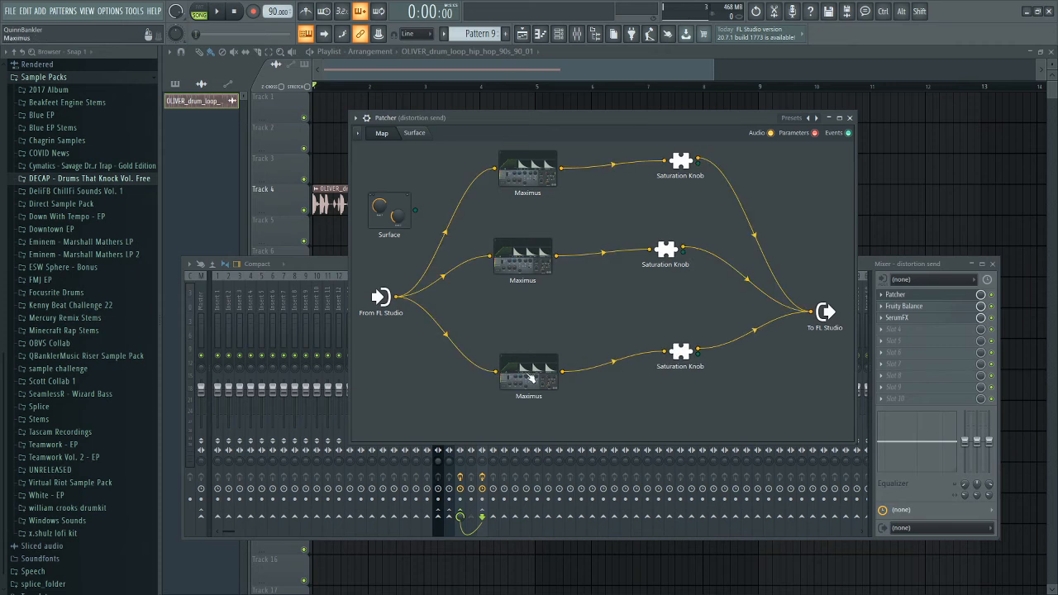
pyautogui.moveTo(529, 377); pyautogui.dragTo(526, 348)
# Step: Connect From FL Studio directly to To FL Studio, move the lowest Maximus and Saturation Knob down, and close Patcher
pyautogui.moveTo(396, 296); pyautogui.dragTo(811, 313)
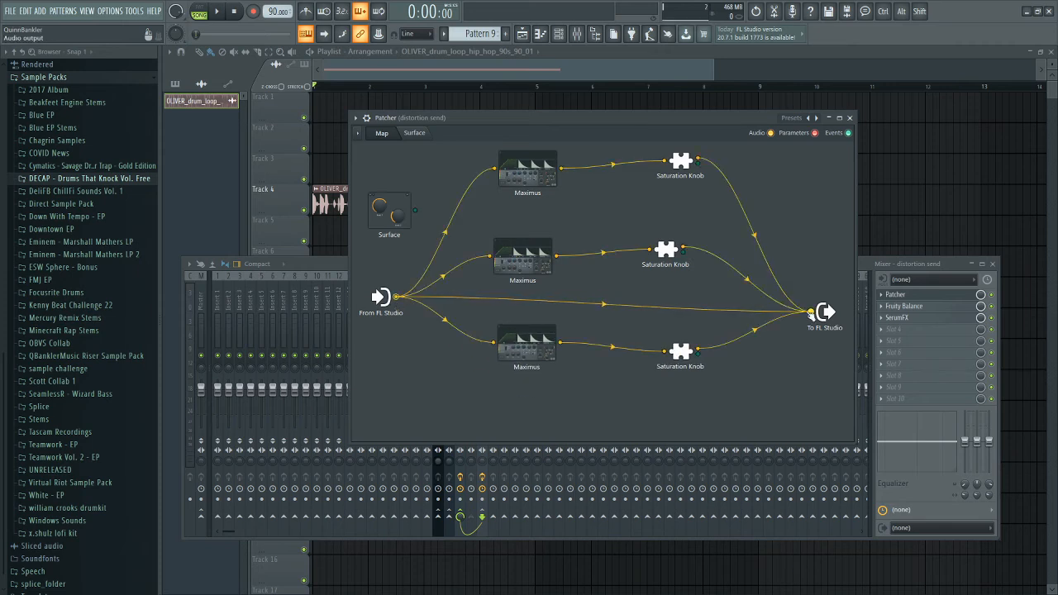
pyautogui.moveTo(527, 348); pyautogui.dragTo(514, 393)
pyautogui.moveTo(681, 352); pyautogui.dragTo(686, 409)
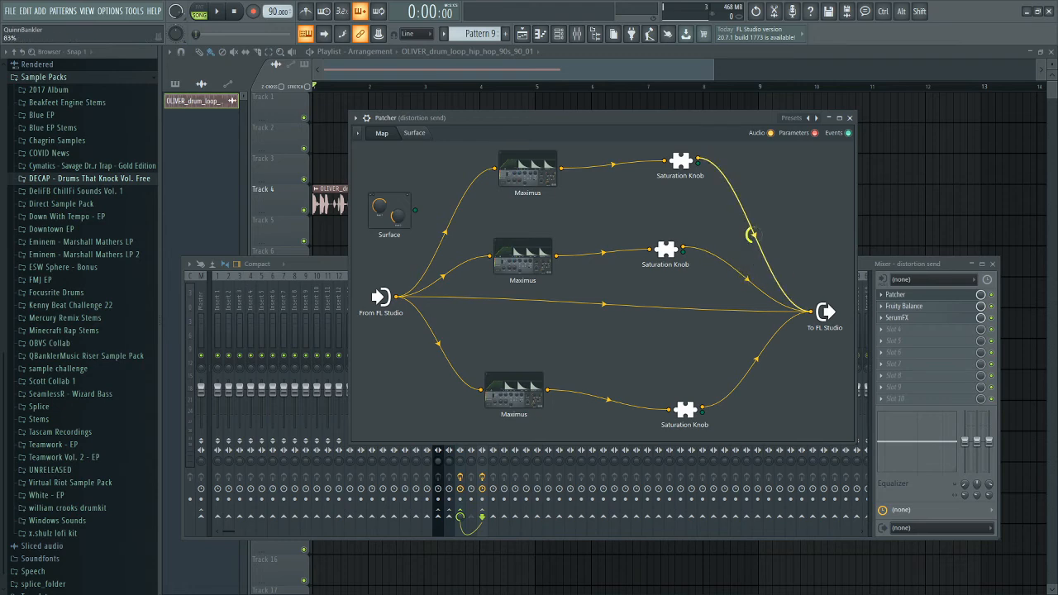
pyautogui.click(851, 118)
# Step: Reopen Patcher, reposition and enlarge its window to review the parallel saturation chain, and close it
pyautogui.click(894, 295)
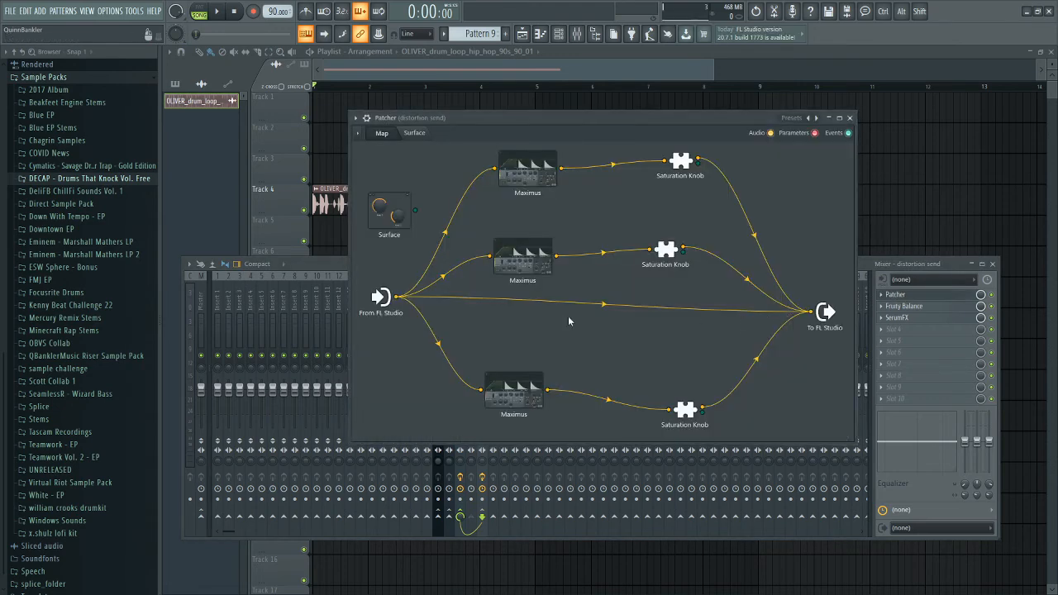
pyautogui.click(849, 119)
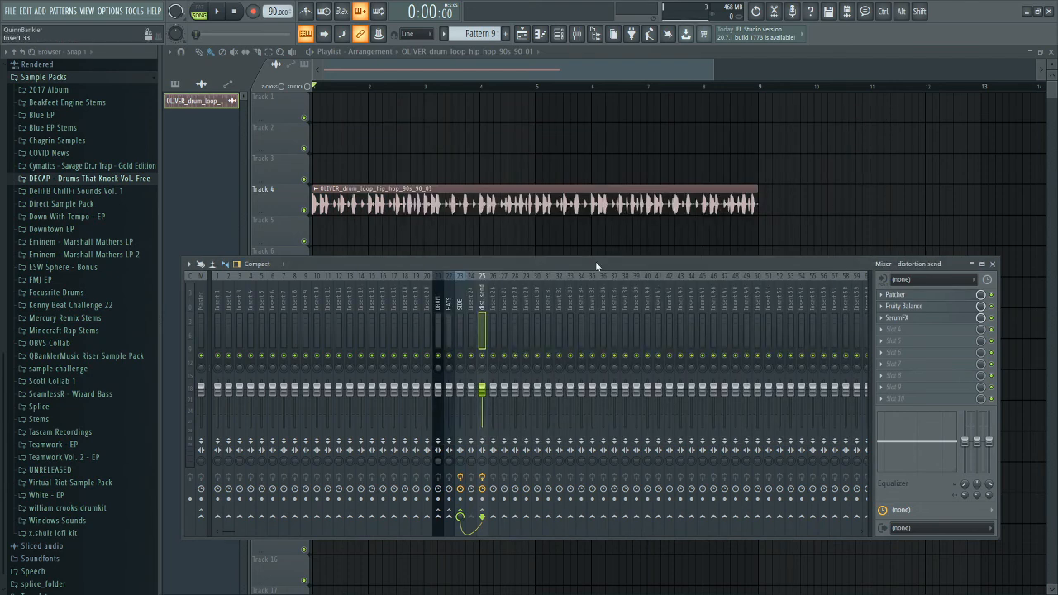
pyautogui.click(895, 295)
pyautogui.moveTo(591, 118); pyautogui.dragTo(541, 125)
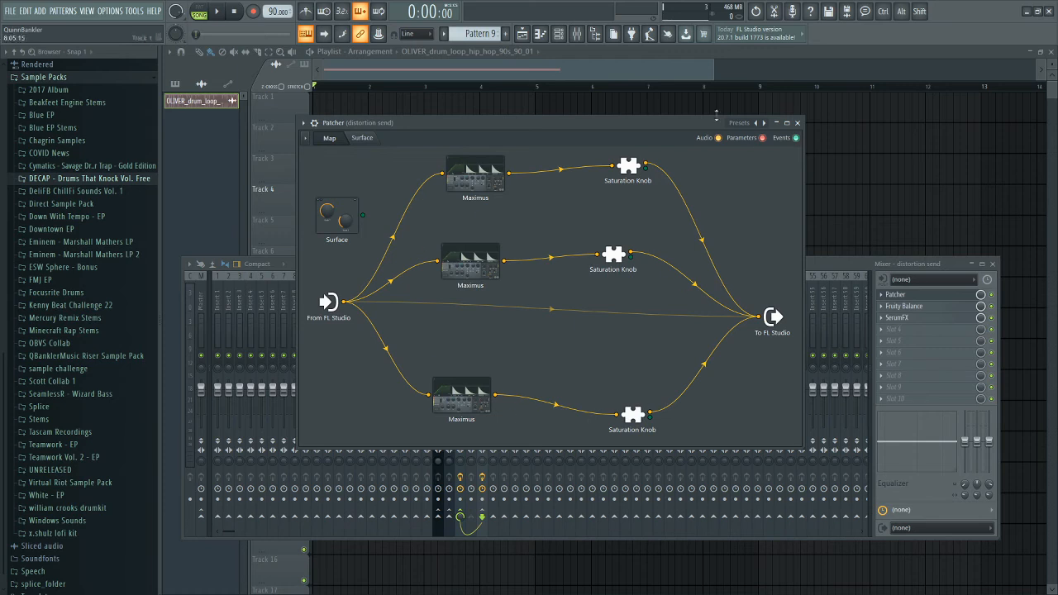
pyautogui.moveTo(802, 448); pyautogui.dragTo(868, 508)
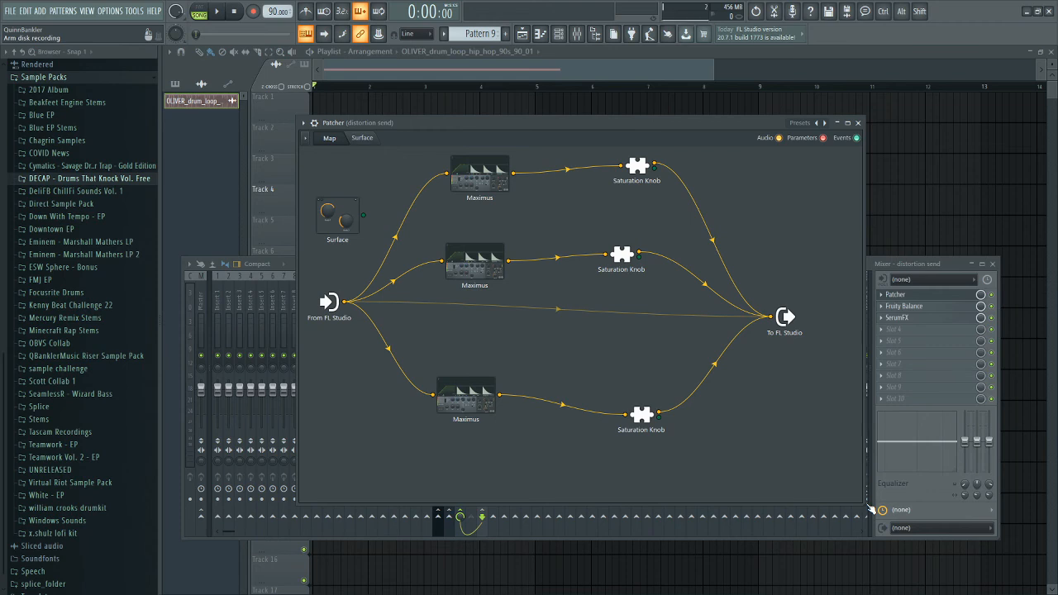
pyautogui.click(858, 123)
pyautogui.press('F9')
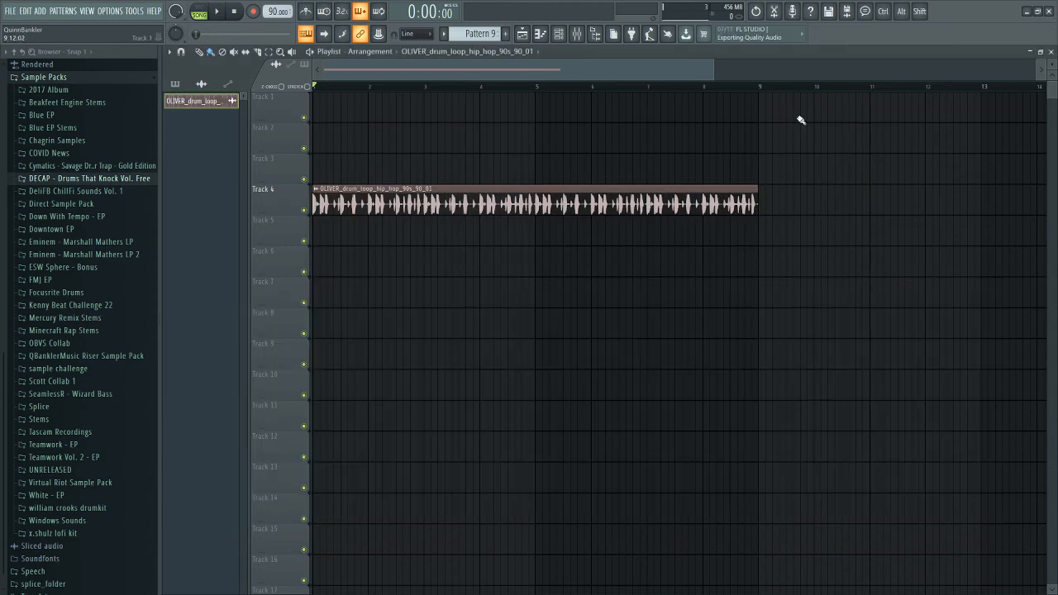
pyautogui.moveTo(714, 70); pyautogui.dragTo(686, 69)
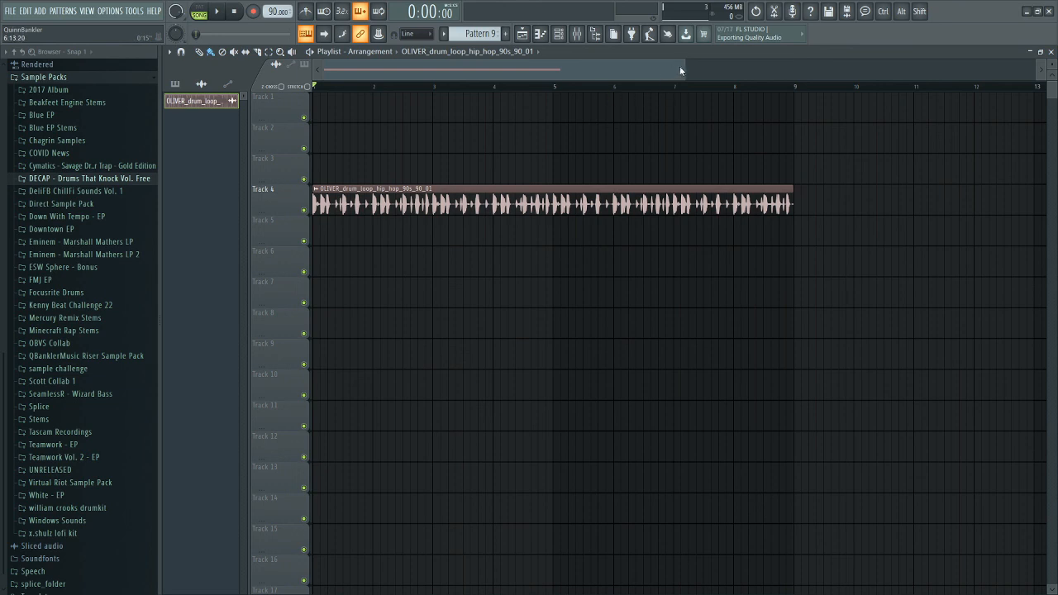
pyautogui.click(583, 38)
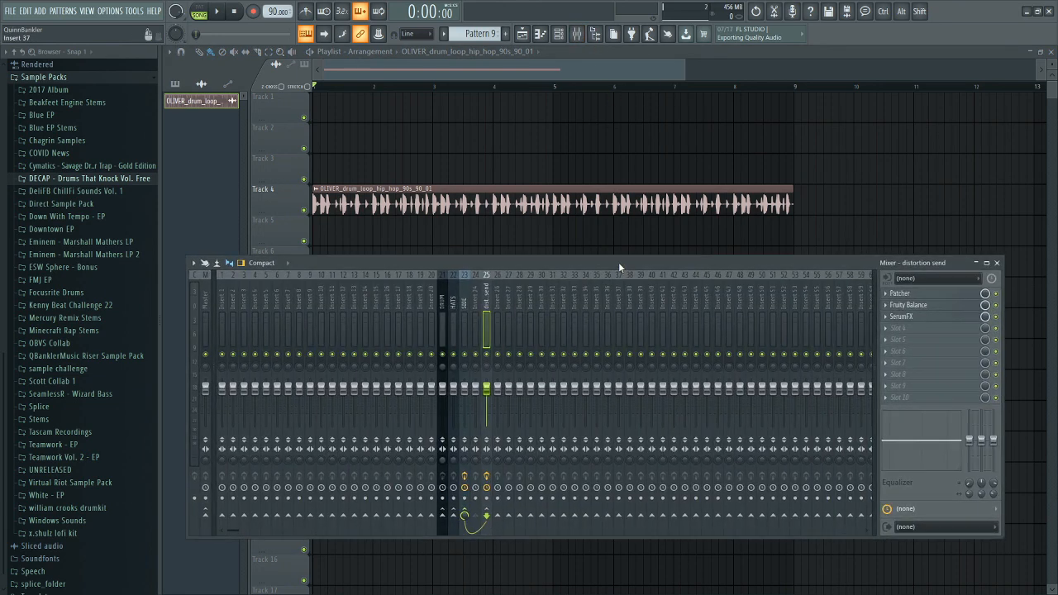